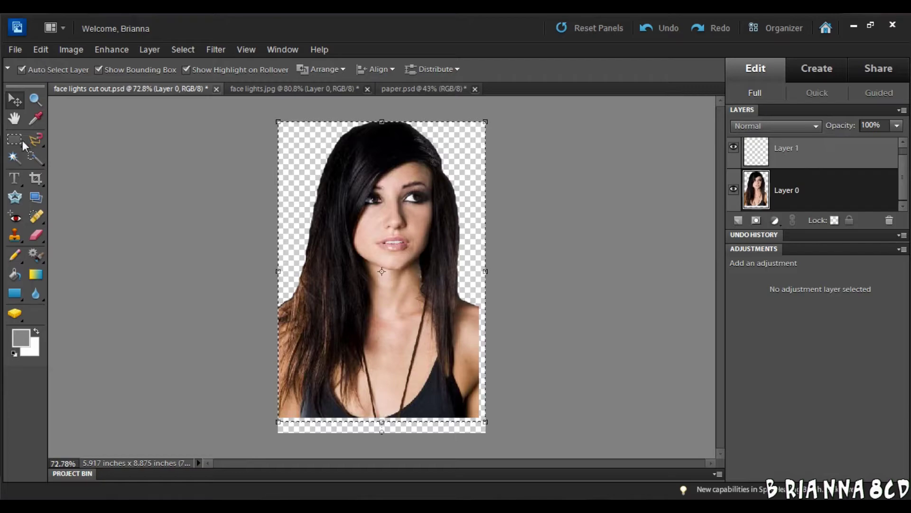
Step: Copy the cut-out portrait and paste it into paper.psd
{"action": "left_click", "coordinate": [40, 50]}
{"action": "left_click", "coordinate": [72, 124]}
{"action": "left_click", "coordinate": [414, 90]}
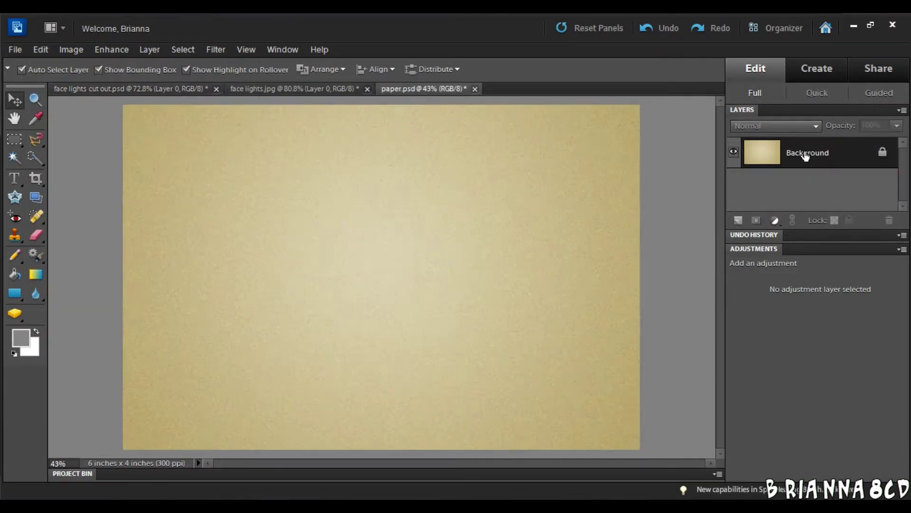
{"action": "left_click", "coordinate": [41, 50]}
{"action": "left_click", "coordinate": [89, 145]}
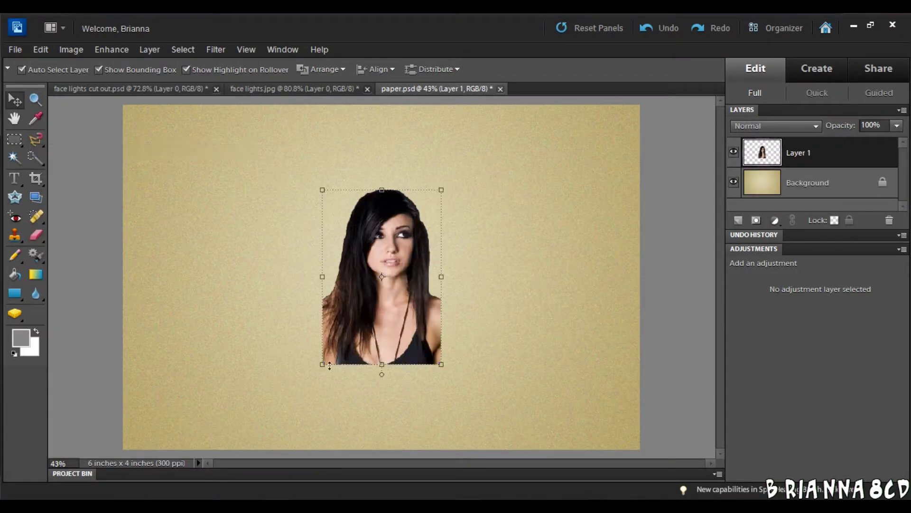
Step: Enlarge the pasted portrait to about double size, place it on the left half, and commit
{"action": "left_click_drag", "start_coordinate": [320, 365], "coordinate": [232, 447]}
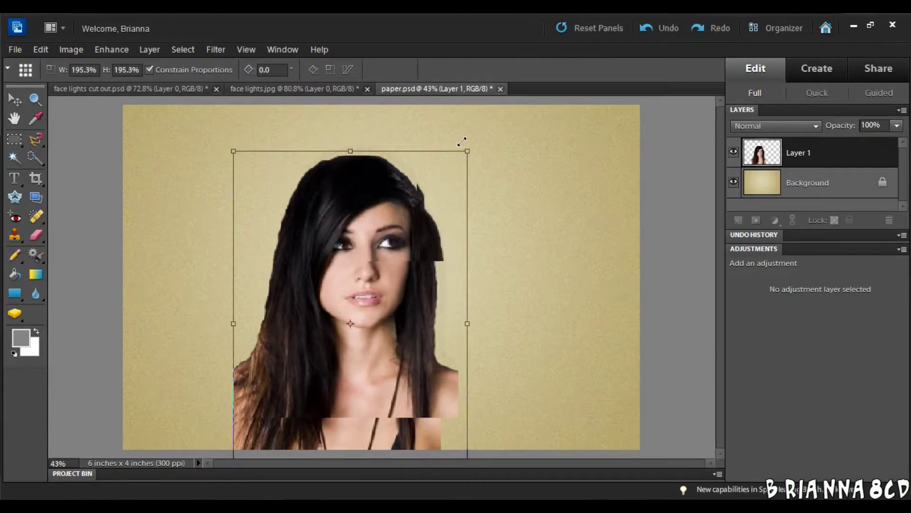
{"action": "left_click_drag", "start_coordinate": [462, 187], "coordinate": [480, 106]}
{"action": "left_click_drag", "start_coordinate": [422, 176], "coordinate": [280, 172]}
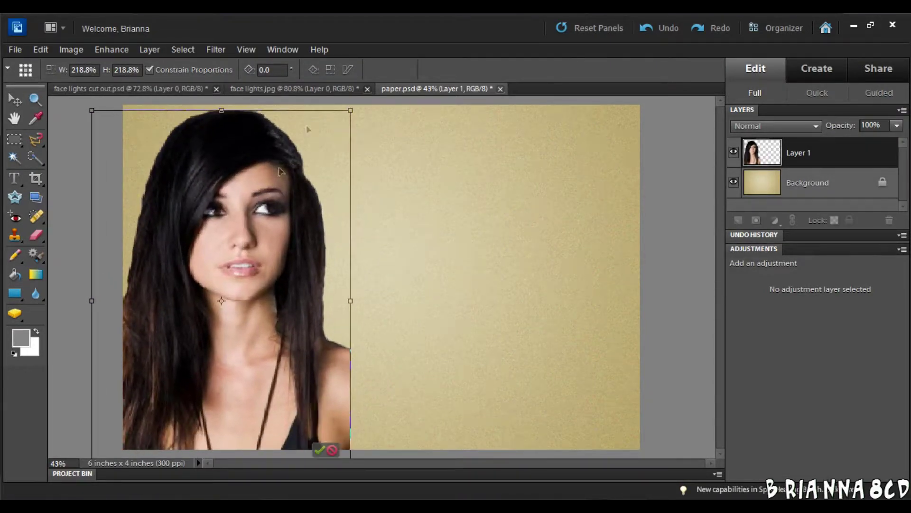
{"action": "left_click_drag", "start_coordinate": [350, 111], "coordinate": [357, 112]}
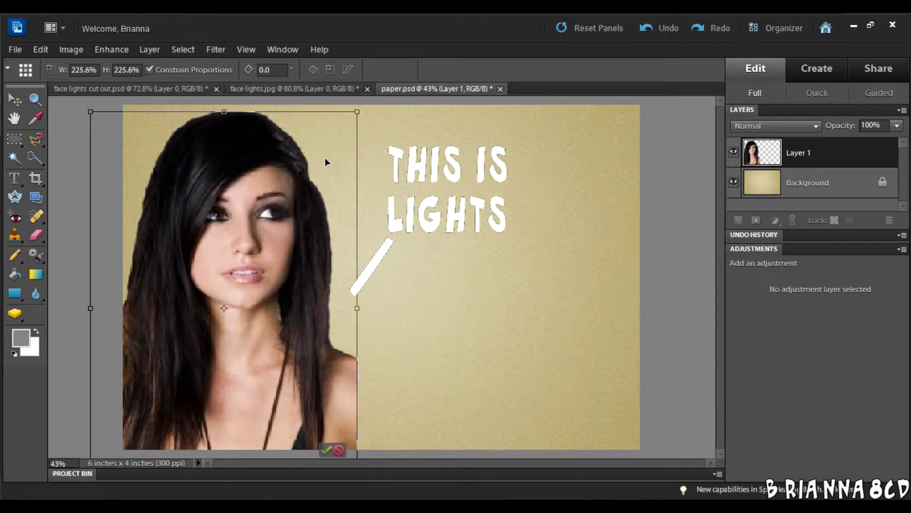
{"action": "left_click_drag", "start_coordinate": [279, 277], "coordinate": [272, 279]}
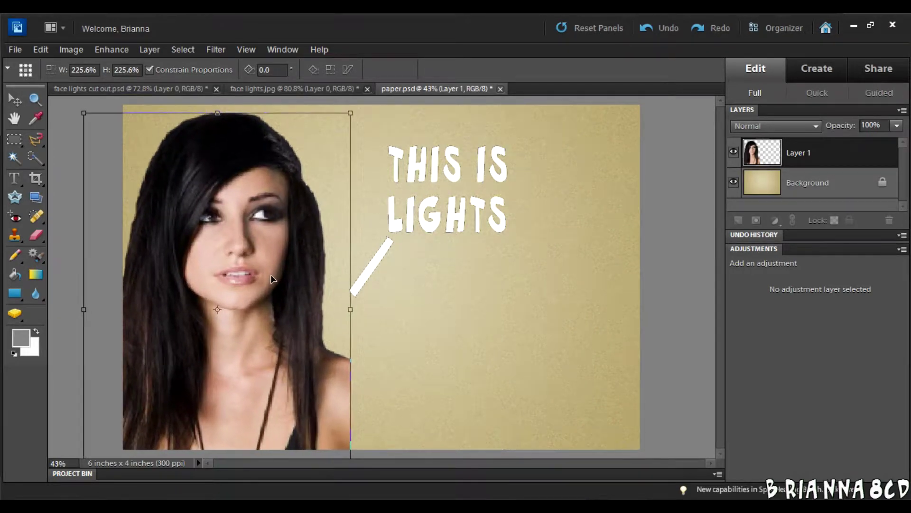
{"action": "left_click", "coordinate": [316, 449]}
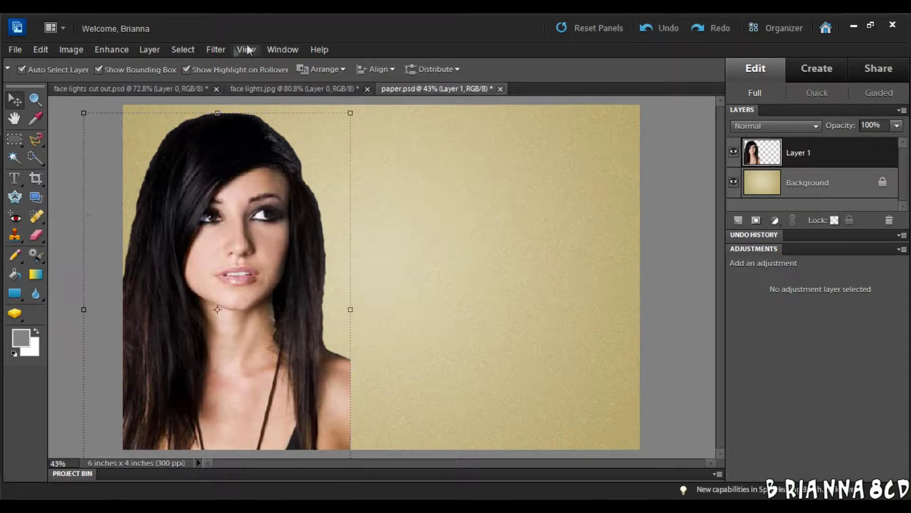
Step: Apply a Gradient Map to the portrait with its dark stop set to pure black
{"action": "left_click", "coordinate": [215, 49]}
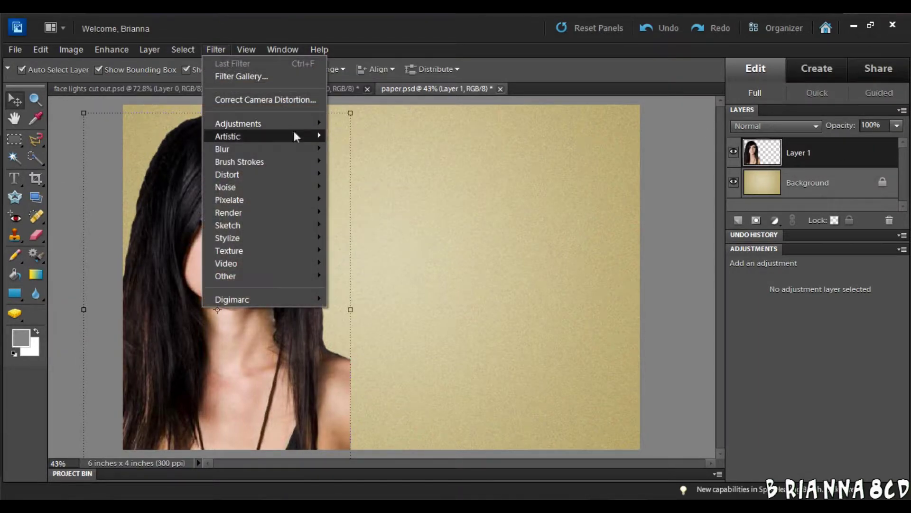
{"action": "left_click", "coordinate": [355, 132]}
{"action": "left_click", "coordinate": [460, 218]}
{"action": "double_click", "coordinate": [332, 302]}
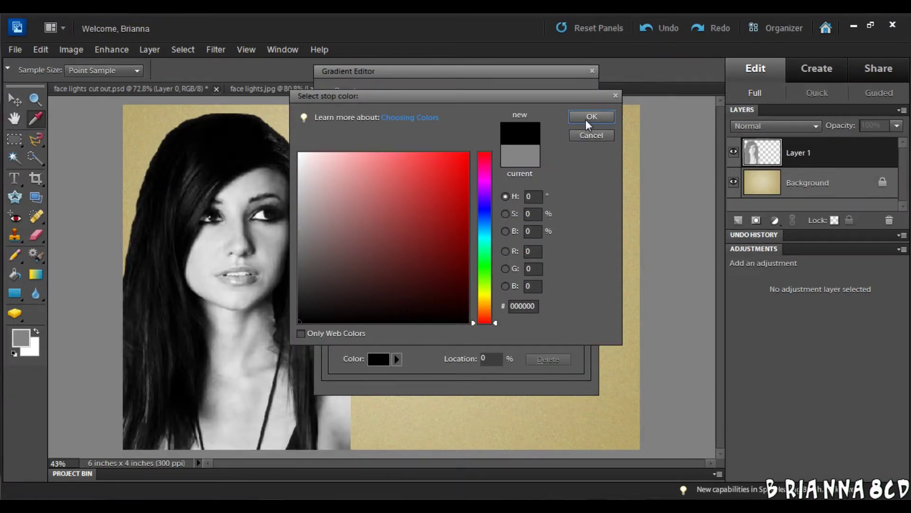
{"action": "left_click", "coordinate": [589, 118]}
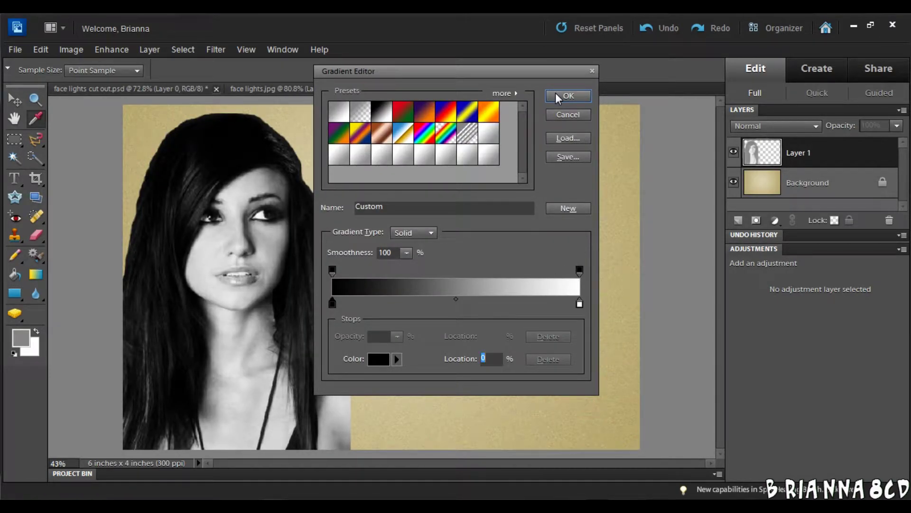
Step: Pull in the gradient's black and white points for strong contrast, then blend the portrait with Multiply
{"action": "left_click_drag", "start_coordinate": [332, 304], "coordinate": [373, 309]}
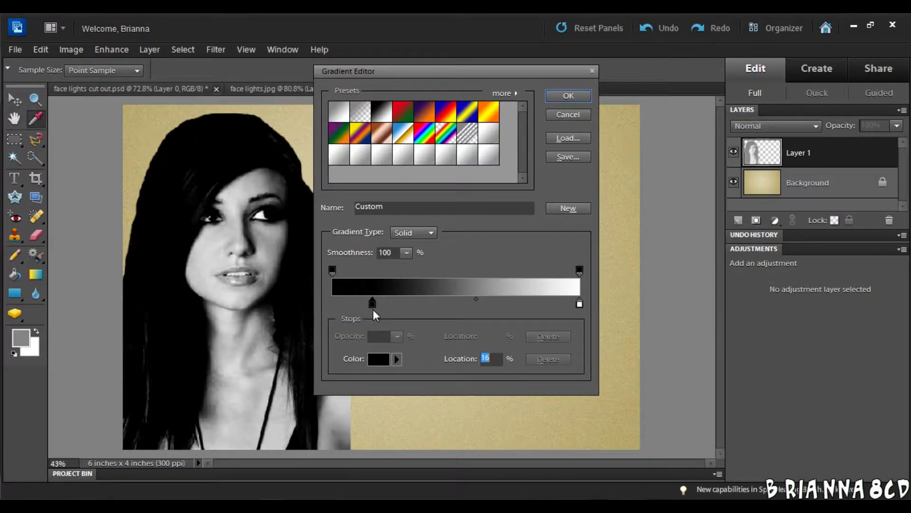
{"action": "left_click_drag", "start_coordinate": [580, 303], "coordinate": [510, 305]}
{"action": "mouse_move", "coordinate": [372, 304]}
{"action": "left_mouse_down"}
{"action": "mouse_move", "coordinate": [361, 306]}
{"action": "mouse_move", "coordinate": [378, 303]}
{"action": "left_mouse_up"}
{"action": "left_click_drag", "start_coordinate": [510, 303], "coordinate": [519, 305]}
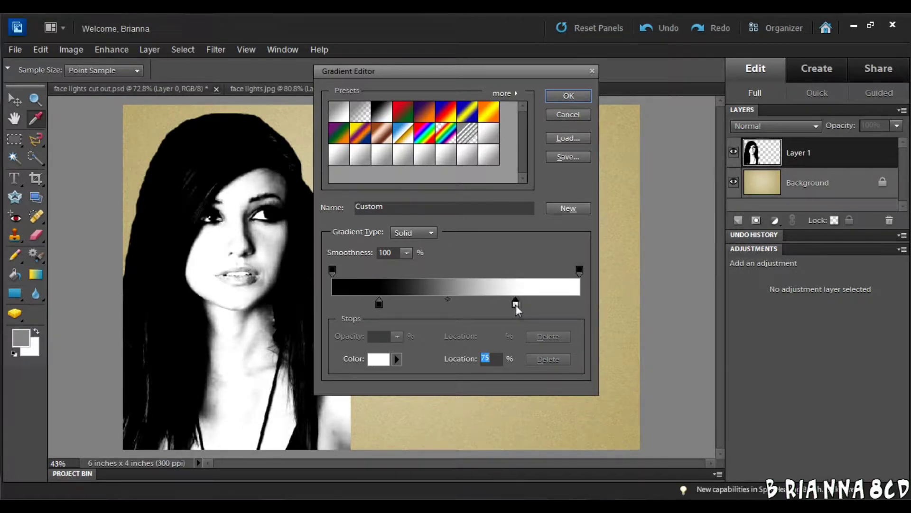
{"action": "key", "text": "Return"}
{"action": "left_click", "coordinate": [800, 125]}
{"action": "left_click", "coordinate": [750, 179]}
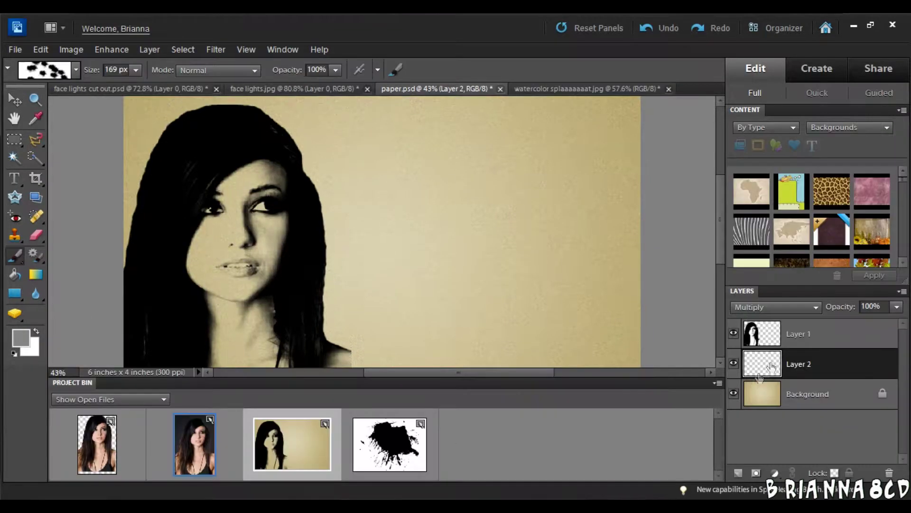
Step: Clip the portrait to the empty layer below and target that layer for painting
{"action": "left_click", "coordinate": [148, 49]}
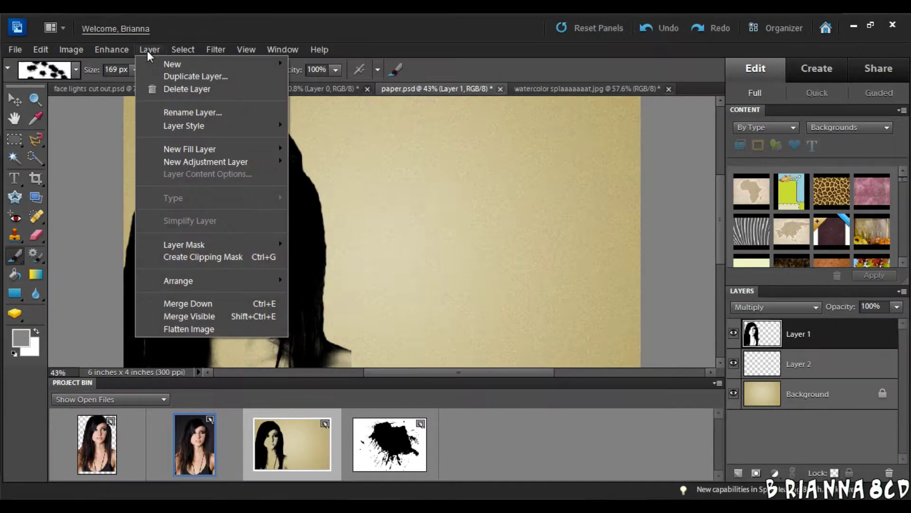
{"action": "left_click", "coordinate": [208, 258]}
{"action": "left_click", "coordinate": [201, 375]}
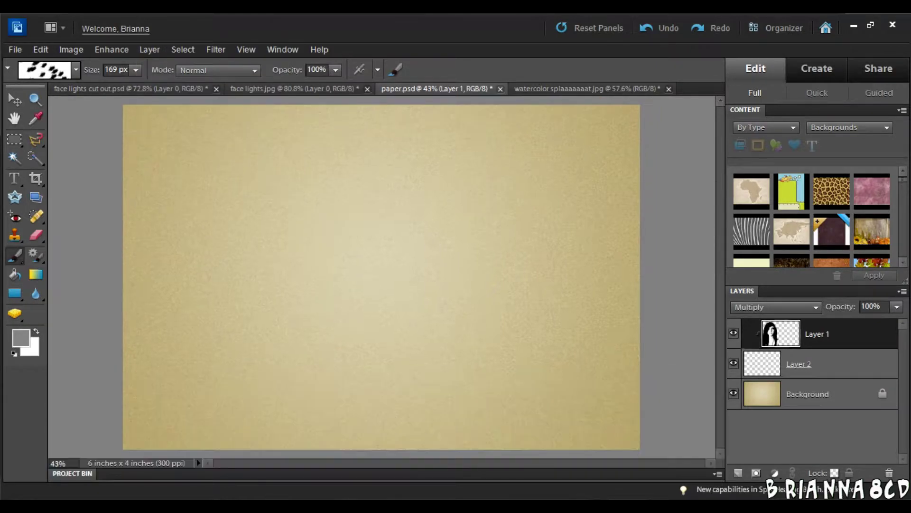
{"action": "left_click", "coordinate": [840, 363]}
Step: Stamp several ink splatters on the lower left of the paper
{"action": "left_click", "coordinate": [148, 376]}
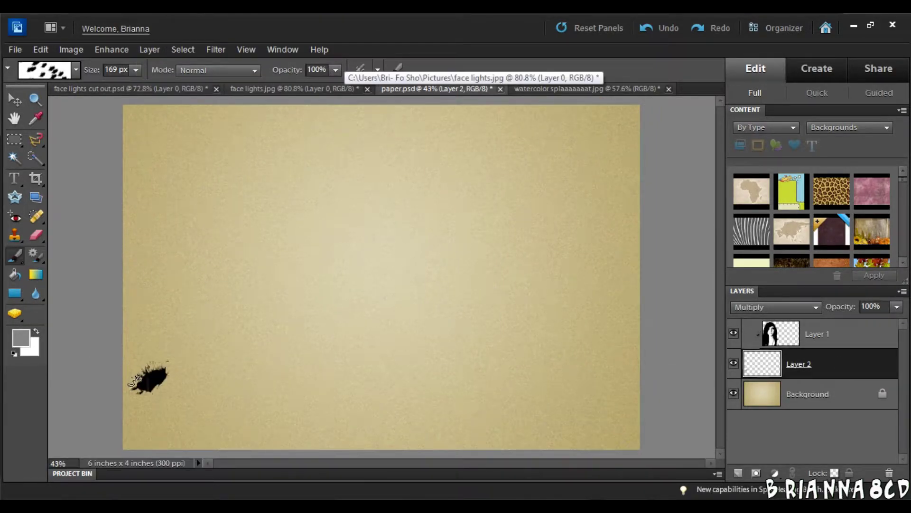
{"action": "left_click", "coordinate": [150, 407]}
{"action": "left_click", "coordinate": [205, 394]}
{"action": "left_click", "coordinate": [205, 316]}
{"action": "left_click", "coordinate": [156, 343]}
Step: Stamp large splatters on the left with the 742 Ink Splatter brush
{"action": "left_click", "coordinate": [75, 70]}
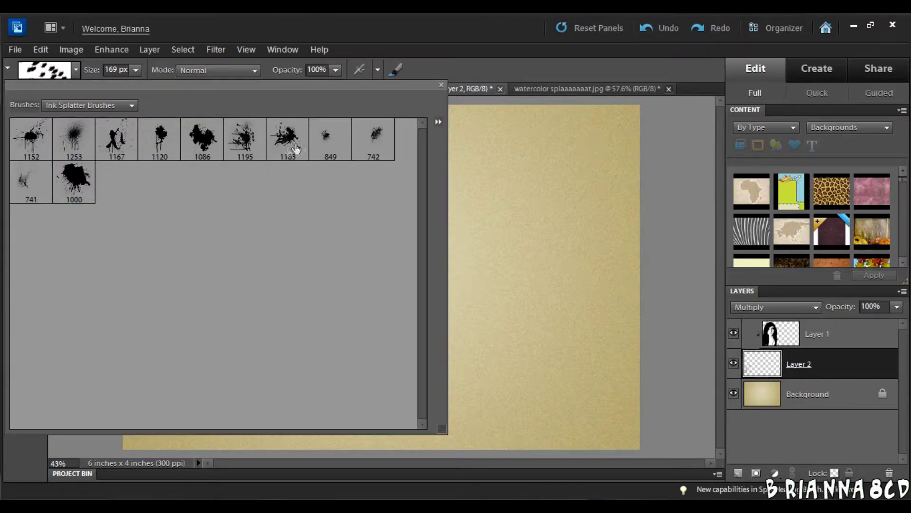
{"action": "double_click", "coordinate": [373, 138]}
{"action": "left_click", "coordinate": [171, 271]}
{"action": "left_click", "coordinate": [183, 223]}
Step: Stamp splatters across the mid-left and lower-left with the 741 splatter brush
{"action": "left_click", "coordinate": [75, 70]}
{"action": "double_click", "coordinate": [333, 137]}
{"action": "left_click", "coordinate": [242, 275]}
{"action": "left_click", "coordinate": [167, 420]}
{"action": "left_click", "coordinate": [182, 385]}
{"action": "left_click", "coordinate": [232, 420]}
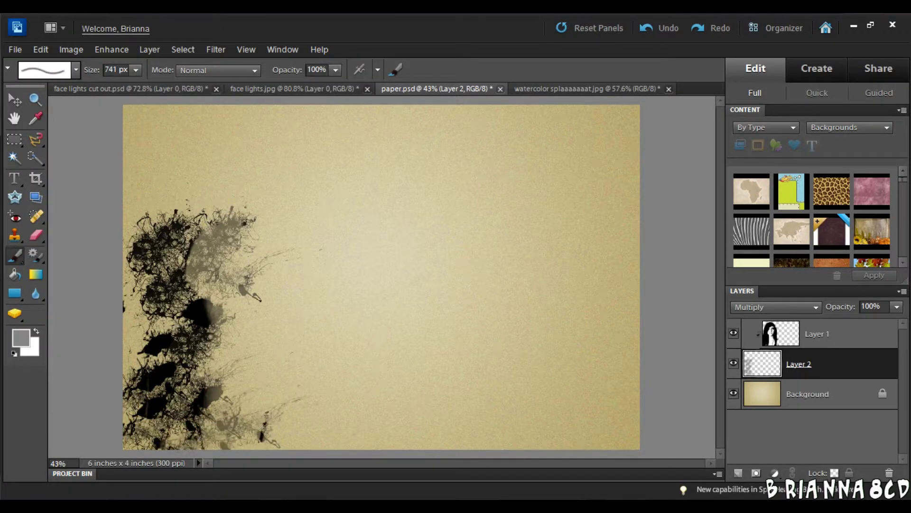
{"action": "left_click", "coordinate": [247, 346]}
{"action": "left_click", "coordinate": [244, 284]}
{"action": "left_click", "coordinate": [215, 220]}
Step: Stamp mid-left splatters with another, smaller splatter brush, revealing the face
{"action": "left_click", "coordinate": [76, 70]}
{"action": "double_click", "coordinate": [290, 138]}
{"action": "mouse_move", "coordinate": [136, 70]}
{"action": "left_mouse_down"}
{"action": "mouse_move", "coordinate": [129, 84]}
{"action": "mouse_move", "coordinate": [146, 92]}
{"action": "mouse_move", "coordinate": [144, 84]}
{"action": "left_mouse_up"}
{"action": "left_click", "coordinate": [223, 190]}
{"action": "left_click", "coordinate": [280, 242]}
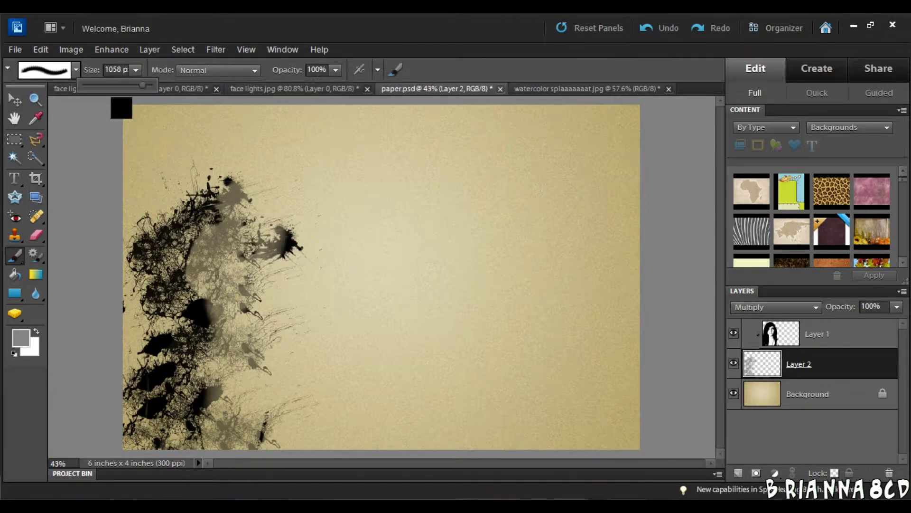
{"action": "left_click", "coordinate": [247, 223]}
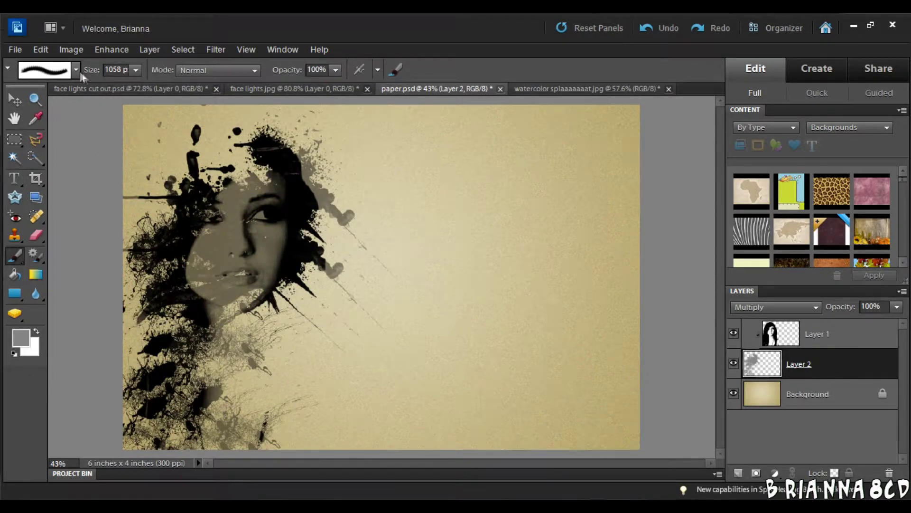
Step: Switch to a different splatter brush and shrink it to 250 px
{"action": "left_click", "coordinate": [75, 69]}
{"action": "left_click", "coordinate": [118, 138]}
{"action": "left_click", "coordinate": [75, 70]}
{"action": "left_click", "coordinate": [135, 70]}
{"action": "left_click_drag", "start_coordinate": [145, 87], "coordinate": [124, 87]}
{"action": "left_click_drag", "start_coordinate": [228, 304], "coordinate": [252, 384]}
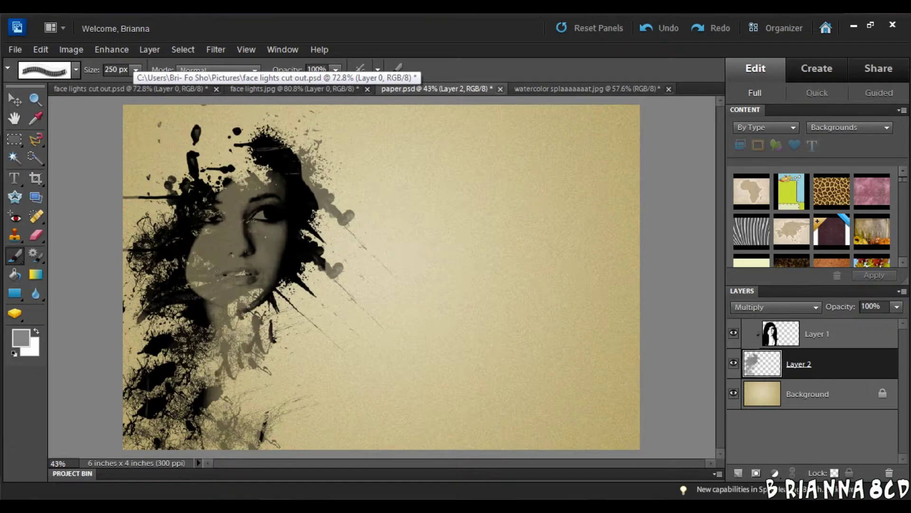
Step: Stamp splatter to the lower left of the face with the 1120 brush
{"action": "left_click", "coordinate": [159, 326]}
{"action": "left_click", "coordinate": [175, 410]}
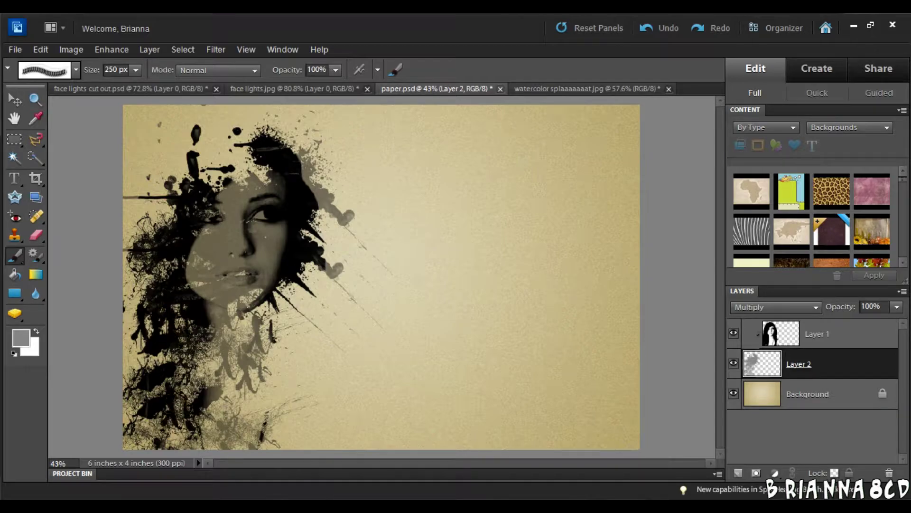
{"action": "left_click", "coordinate": [76, 70]}
{"action": "left_click", "coordinate": [160, 139]}
{"action": "left_click", "coordinate": [232, 356]}
{"action": "left_click", "coordinate": [246, 396]}
{"action": "left_click", "coordinate": [76, 69]}
{"action": "key", "text": "Escape"}
Step: Set the brush to 452 px, then stamp the 1183 splatter over the hair and face
{"action": "left_click", "coordinate": [136, 70]}
{"action": "left_click_drag", "start_coordinate": [122, 86], "coordinate": [129, 88]}
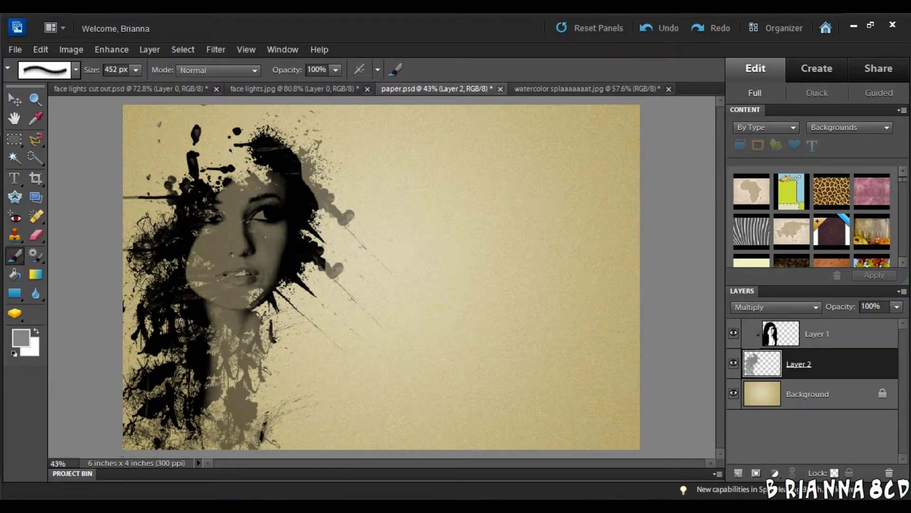
{"action": "left_click", "coordinate": [76, 69]}
{"action": "double_click", "coordinate": [112, 131]}
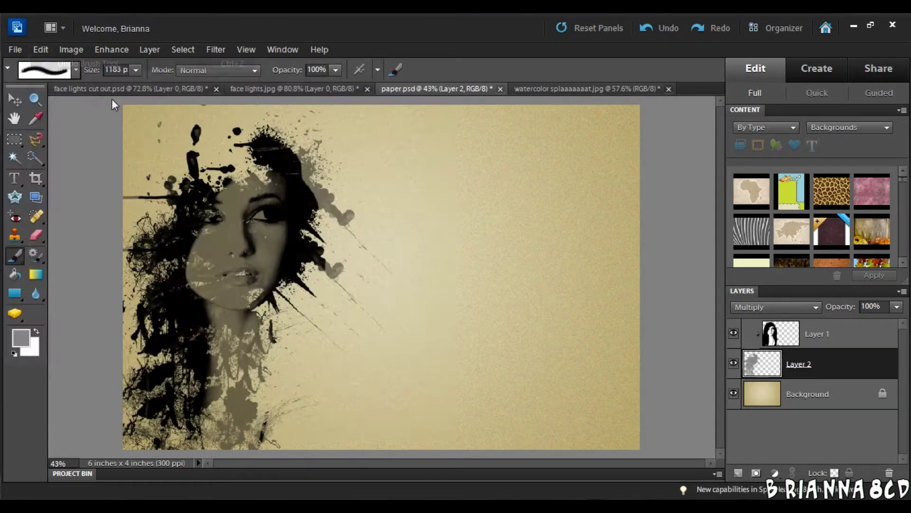
{"action": "left_click", "coordinate": [81, 161]}
{"action": "left_click", "coordinate": [90, 254]}
Step: Stamp the 1253 splatter brush over the lower face and neck
{"action": "left_click", "coordinate": [76, 70]}
{"action": "double_click", "coordinate": [287, 142]}
{"action": "left_click", "coordinate": [77, 242]}
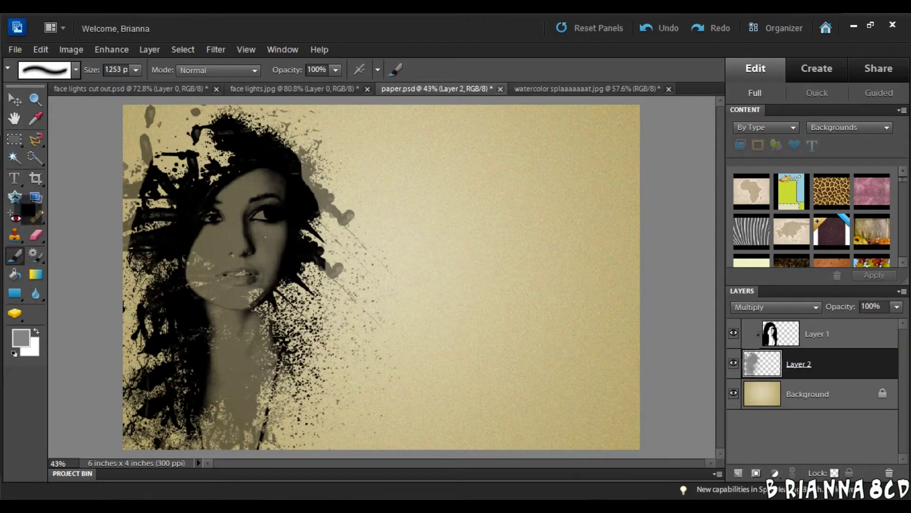
{"action": "left_click", "coordinate": [75, 69]}
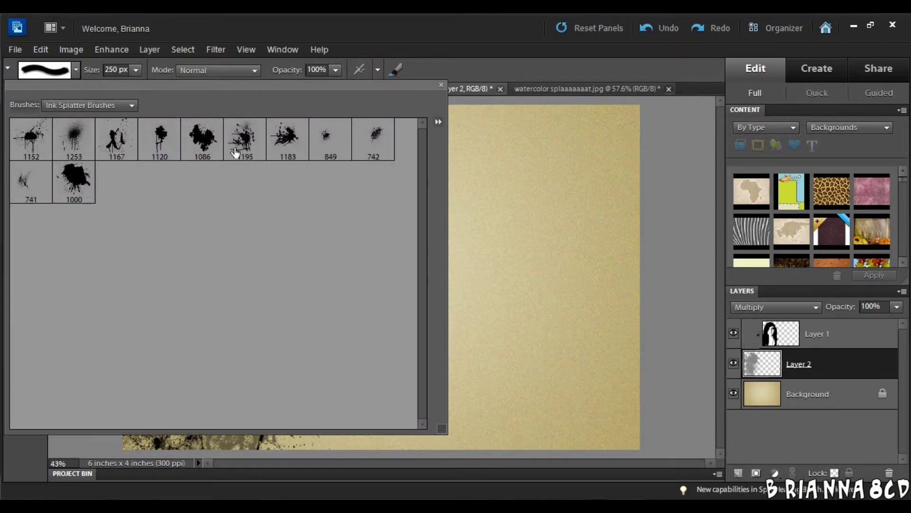
Step: Stamp dark splatter around the neck and hair edge with the 741 splatter brush
{"action": "left_click", "coordinate": [229, 152]}
{"action": "double_click", "coordinate": [22, 140]}
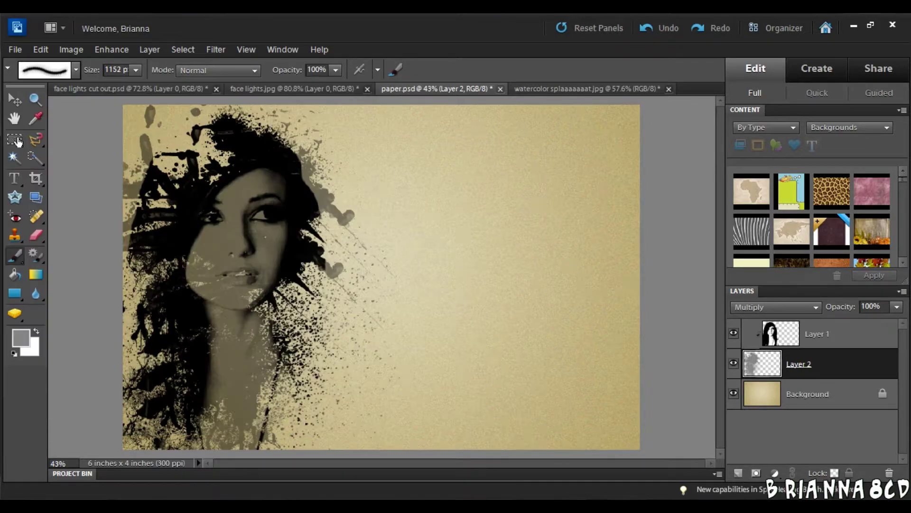
{"action": "left_click", "coordinate": [396, 70]}
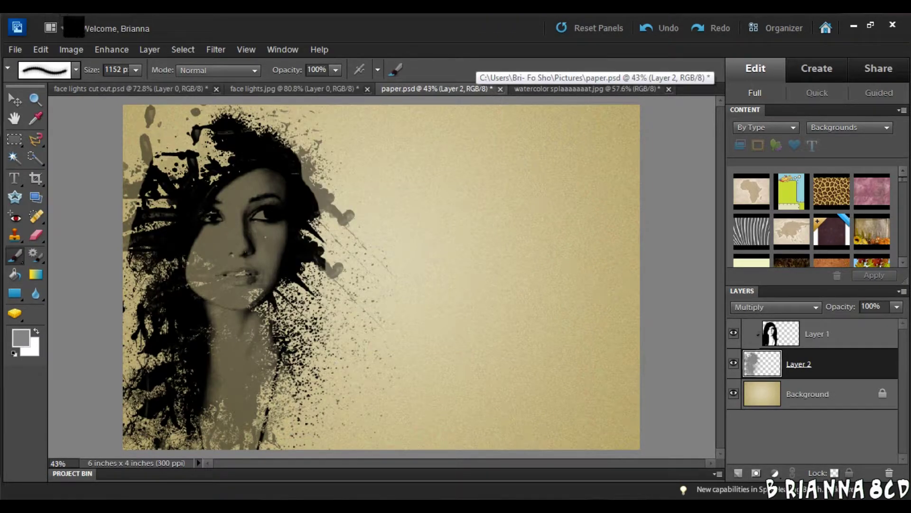
{"action": "left_click", "coordinate": [75, 69]}
{"action": "double_click", "coordinate": [32, 182]}
{"action": "left_click", "coordinate": [294, 327]}
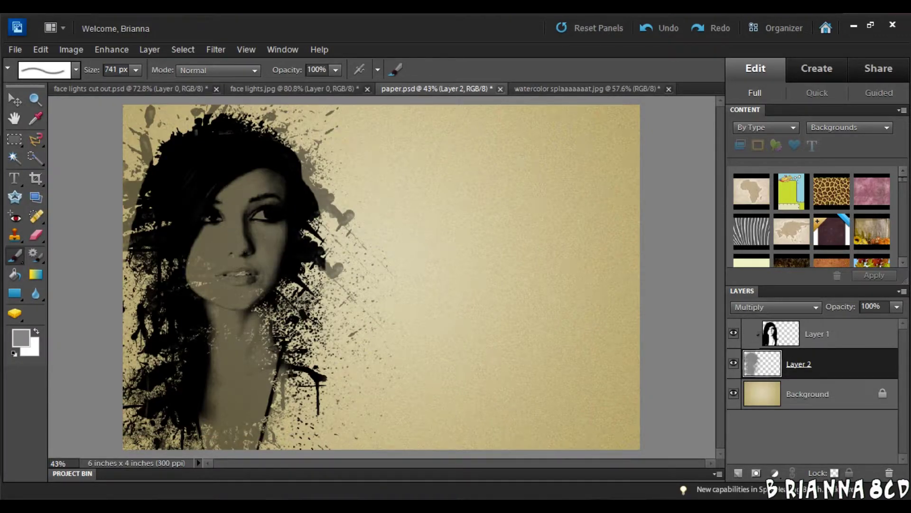
{"action": "left_click", "coordinate": [301, 290]}
{"action": "left_click", "coordinate": [309, 327]}
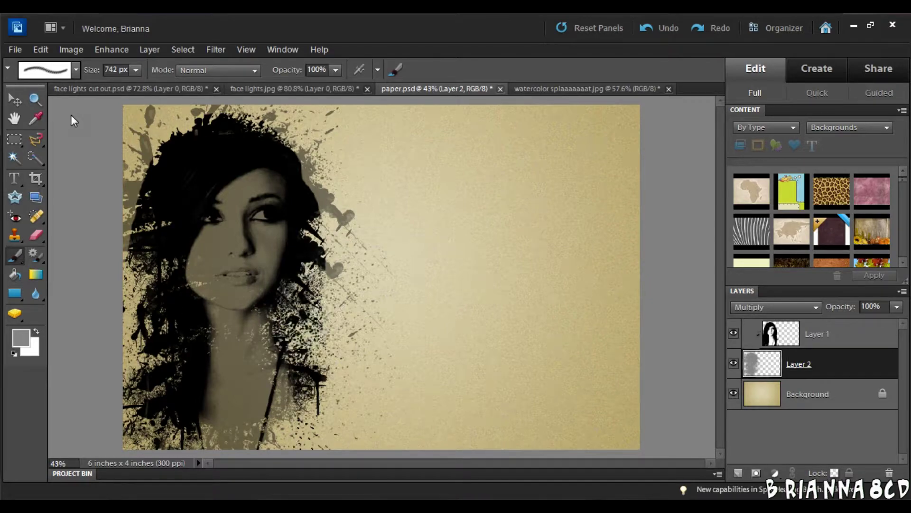
Step: Add more neck splatter with the 849 brush and a larger splatter brush
{"action": "left_click", "coordinate": [76, 70]}
{"action": "double_click", "coordinate": [374, 138]}
{"action": "left_click", "coordinate": [312, 332]}
{"action": "left_click", "coordinate": [310, 274]}
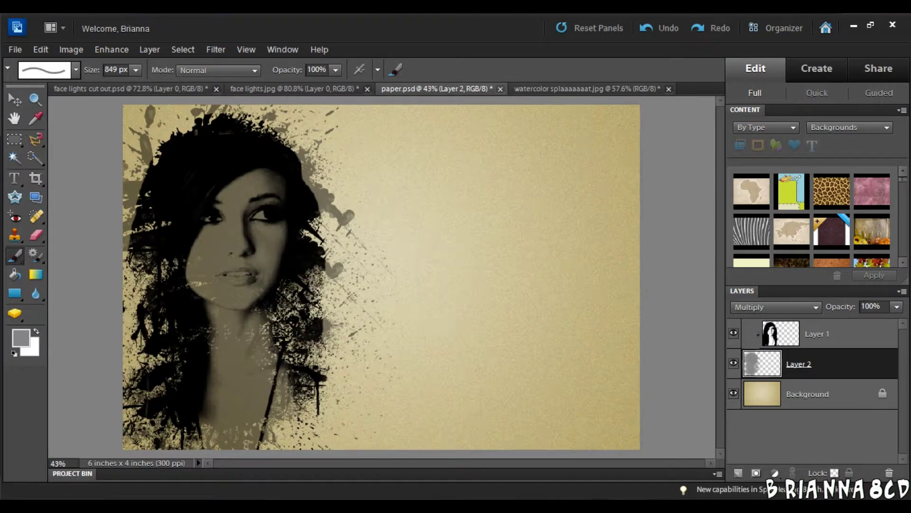
{"action": "left_click", "coordinate": [75, 70]}
{"action": "double_click", "coordinate": [326, 138]}
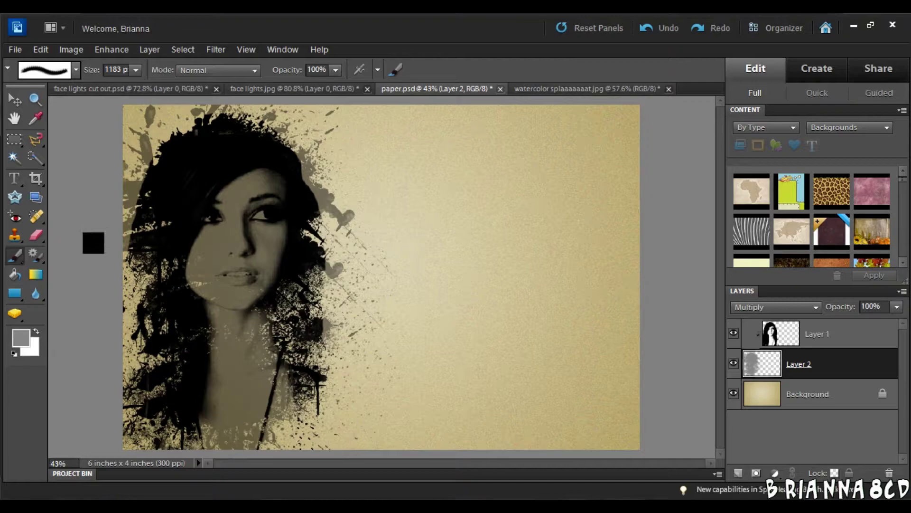
{"action": "left_click", "coordinate": [91, 242]}
{"action": "left_click", "coordinate": [95, 236]}
Step: Stamp the 741 px splatter beside the lower-left hair
{"action": "left_click", "coordinate": [76, 70]}
{"action": "double_click", "coordinate": [286, 138]}
{"action": "left_click", "coordinate": [114, 274]}
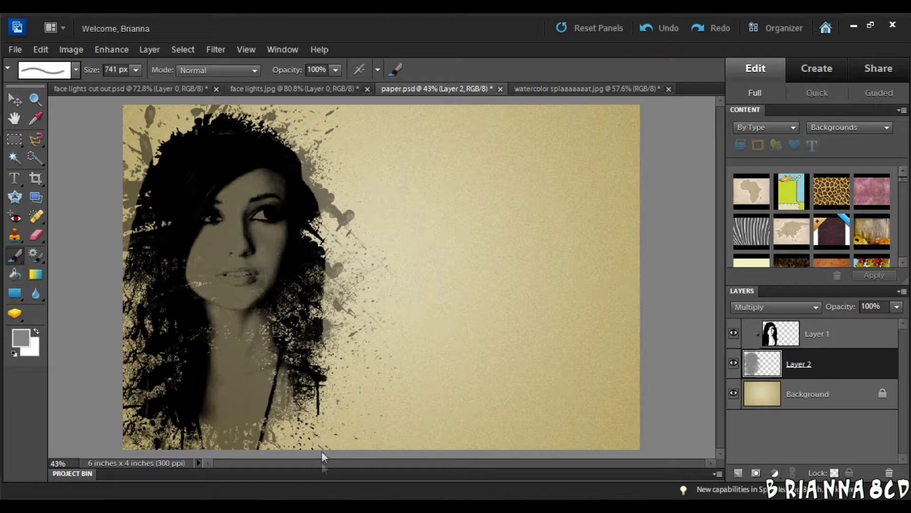
Step: Add a new layer above Background and type LIGHTS right of the face
{"action": "key", "text": "t"}
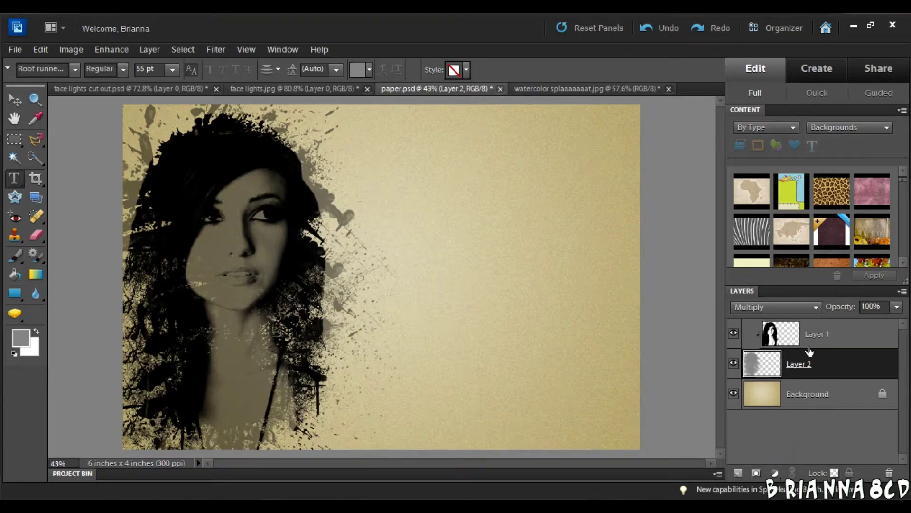
{"action": "left_click", "coordinate": [808, 395]}
{"action": "left_click", "coordinate": [738, 473]}
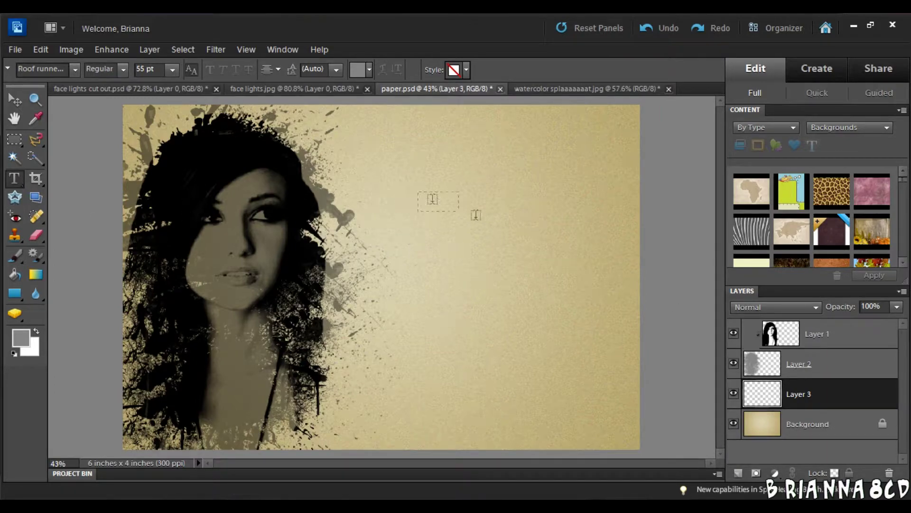
{"action": "left_click_drag", "start_coordinate": [618, 297], "coordinate": [625, 301]}
{"action": "type", "text": "L"}
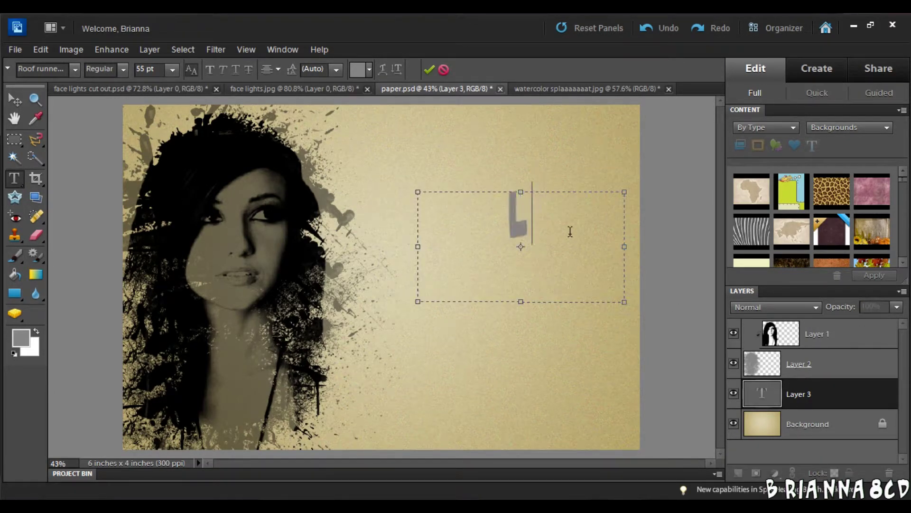
{"action": "type", "text": "IGHTS"}
Step: Set the LIGHTS text to the Onyx font at 90 pt
{"action": "left_click_drag", "start_coordinate": [602, 214], "coordinate": [419, 214]}
{"action": "left_click_drag", "start_coordinate": [411, 255], "coordinate": [391, 254]}
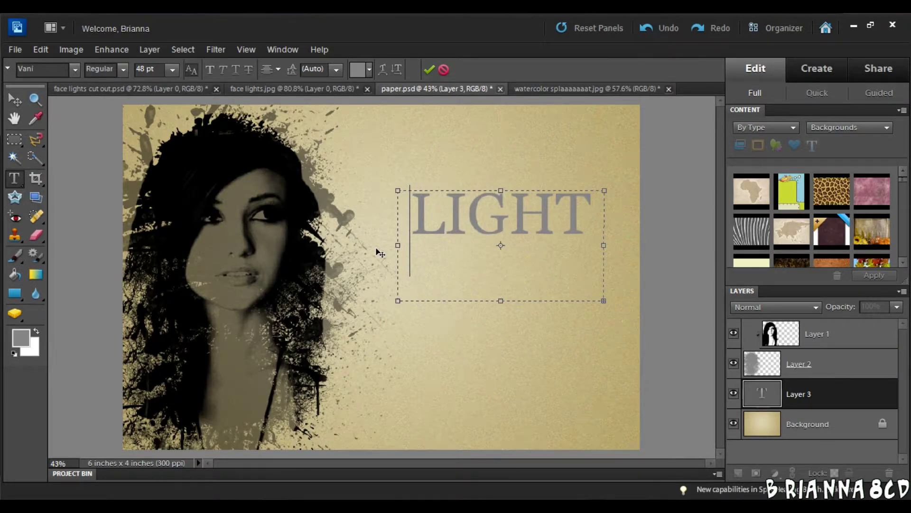
{"action": "left_click", "coordinate": [75, 69]}
{"action": "left_click", "coordinate": [91, 181]}
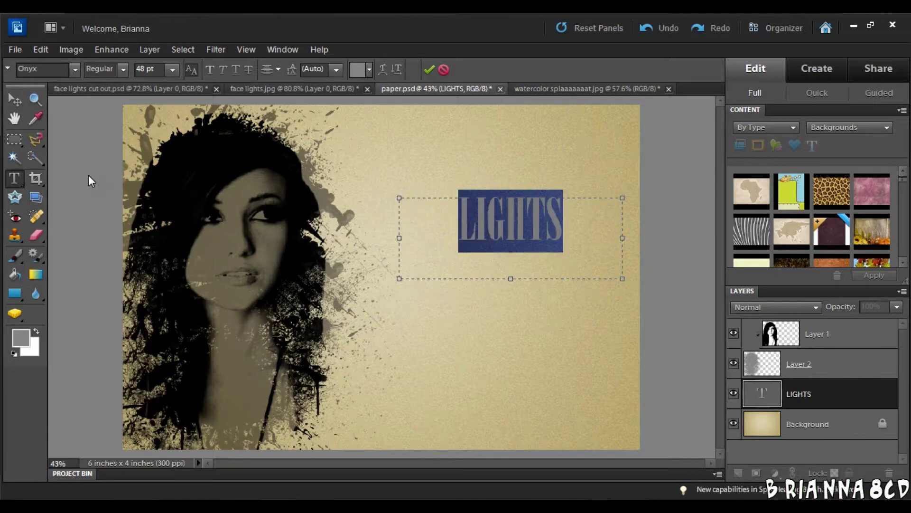
{"action": "double_click", "coordinate": [144, 69]}
{"action": "type", "text": "72"}
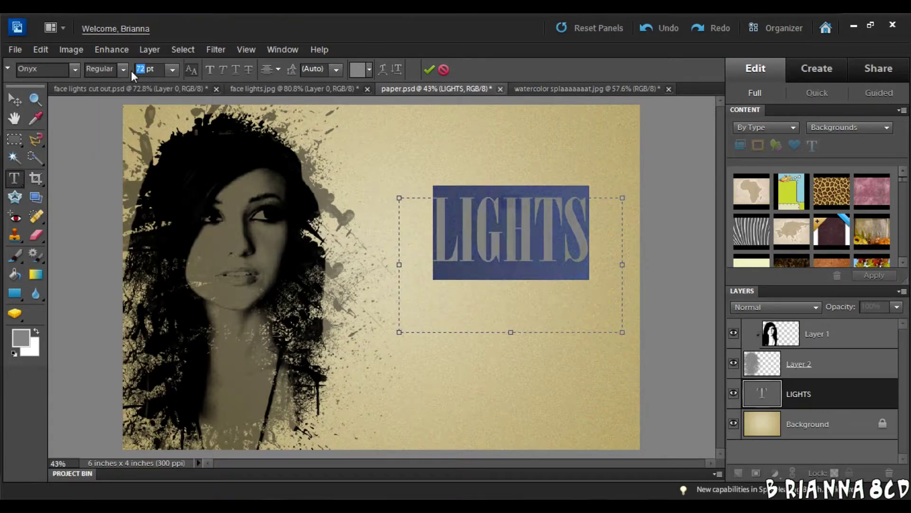
{"action": "type", "text": "90"}
Step: Reposition LIGHTS slightly down and left of the face and commit it
{"action": "left_click", "coordinate": [546, 314]}
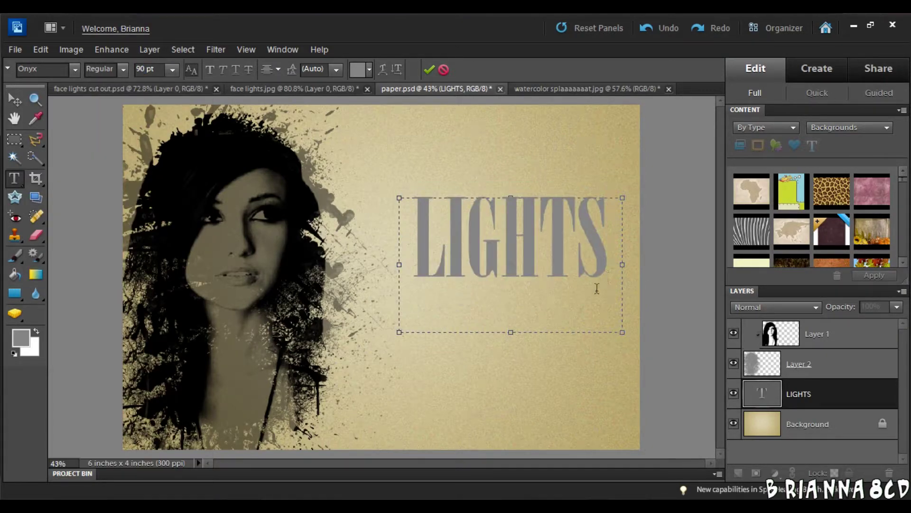
{"action": "left_click_drag", "start_coordinate": [538, 349], "coordinate": [534, 374]}
{"action": "key", "text": "ctrl+Return"}
{"action": "left_click", "coordinate": [623, 285]}
{"action": "left_click_drag", "start_coordinate": [553, 337], "coordinate": [560, 339]}
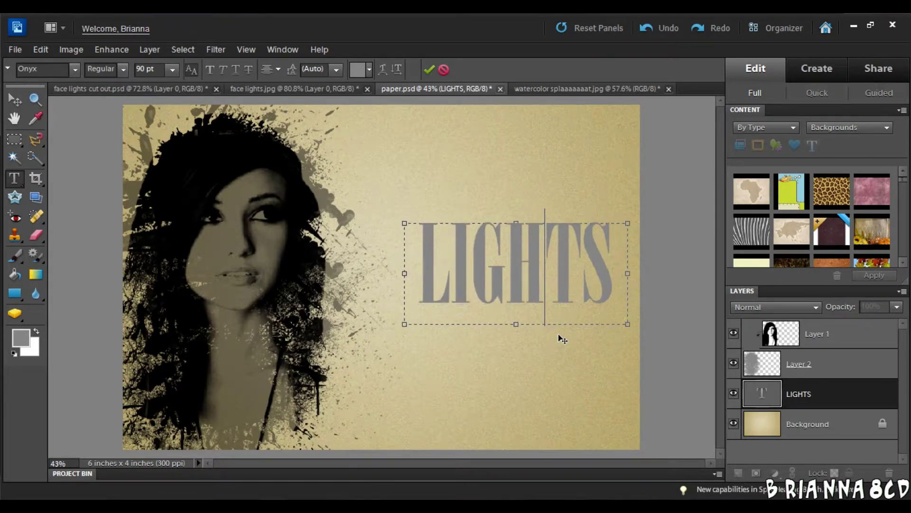
{"action": "key", "text": "ctrl+Return"}
Step: Set the LIGHTS layer's blend mode to Multiply
{"action": "left_click", "coordinate": [815, 307]}
{"action": "left_click", "coordinate": [753, 61]}
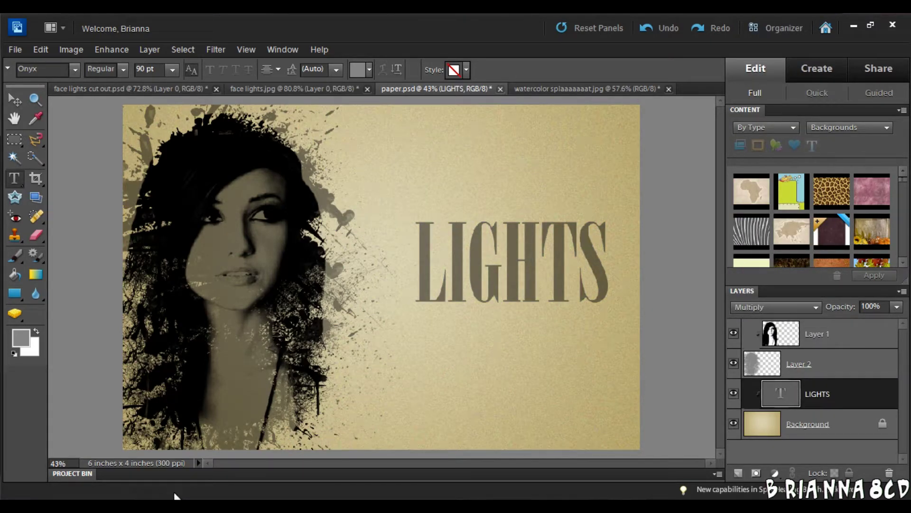
{"action": "left_click", "coordinate": [837, 422]}
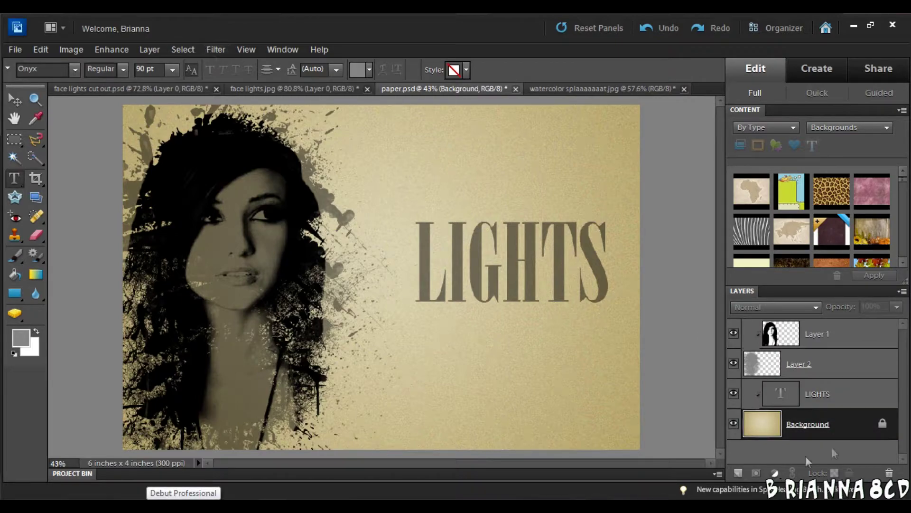
Step: Add a new empty layer above the Background
{"action": "left_click", "coordinate": [735, 473]}
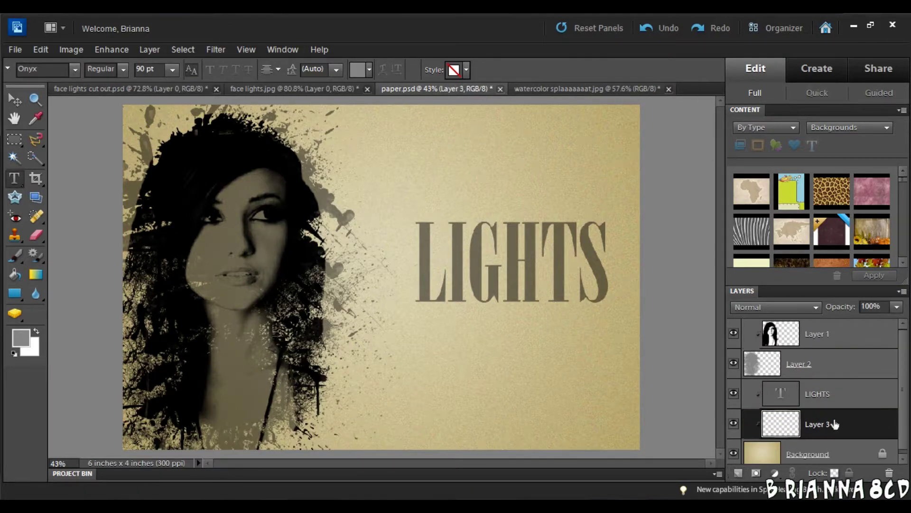
{"action": "right_click", "coordinate": [758, 429]}
{"action": "left_click", "coordinate": [758, 428]}
Step: Release existing clipping, then clip LIGHTS to the new empty layer below
{"action": "left_click", "coordinate": [814, 392]}
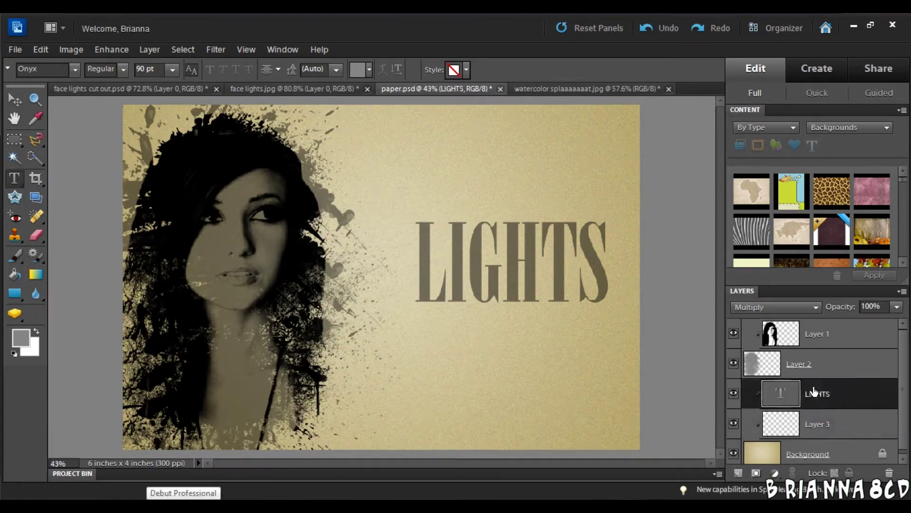
{"action": "left_click", "coordinate": [149, 50]}
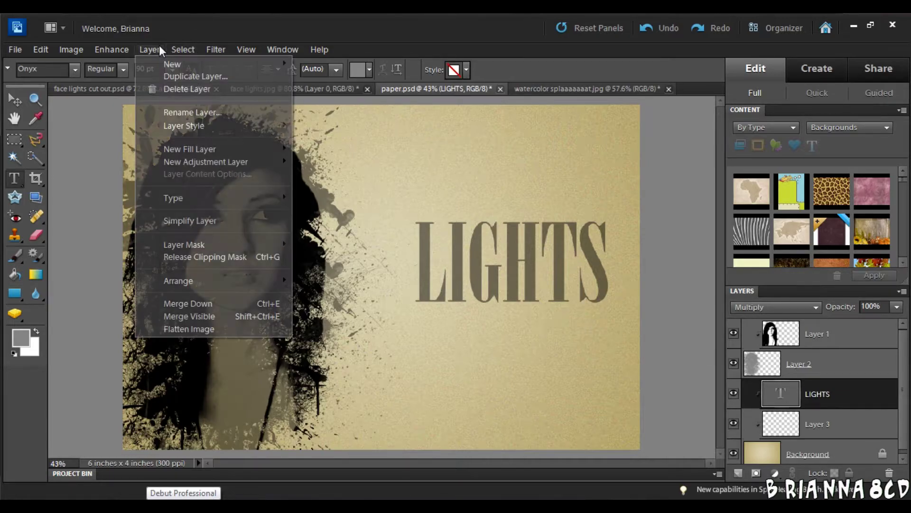
{"action": "left_click", "coordinate": [213, 256]}
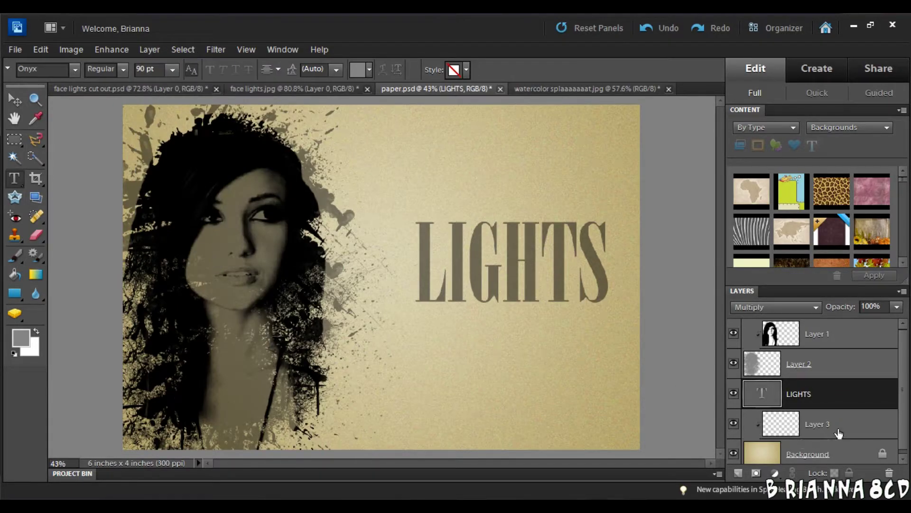
{"action": "left_click", "coordinate": [838, 433]}
{"action": "left_click", "coordinate": [149, 50]}
{"action": "left_click", "coordinate": [213, 254]}
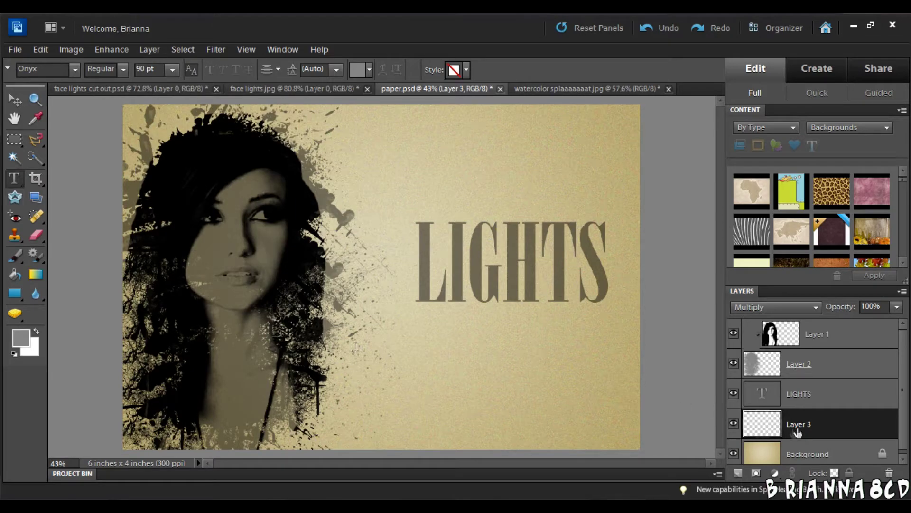
{"action": "left_click", "coordinate": [813, 394]}
{"action": "left_click", "coordinate": [150, 50]}
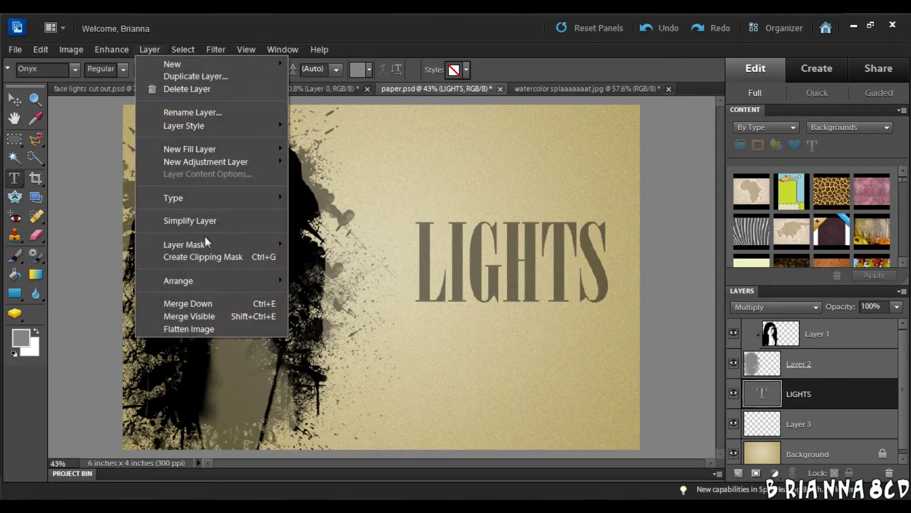
{"action": "left_click", "coordinate": [210, 256]}
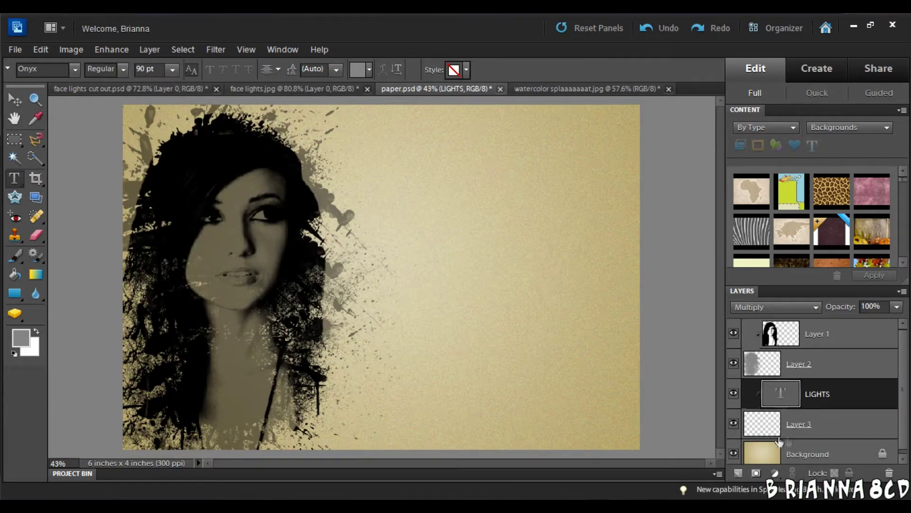
Step: Simplify the LIGHTS text and stamp a large 1183 px splatter on the empty layer beneath it
{"action": "key", "text": "b"}
{"action": "left_click", "coordinate": [75, 70]}
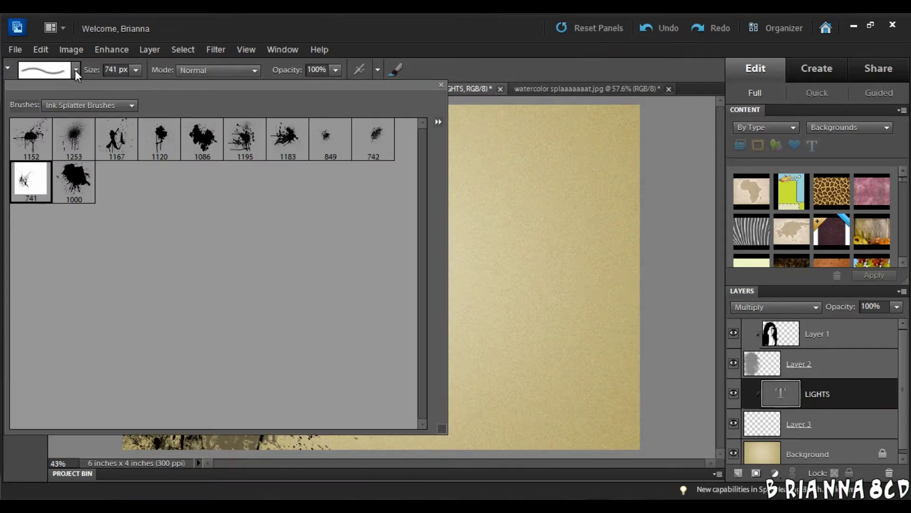
{"action": "double_click", "coordinate": [285, 140]}
{"action": "left_click", "coordinate": [432, 244]}
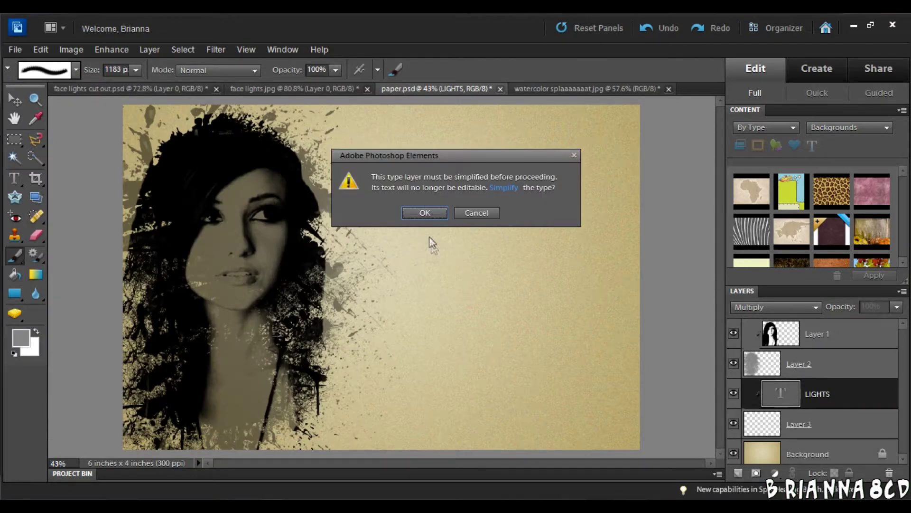
{"action": "left_click", "coordinate": [424, 213]}
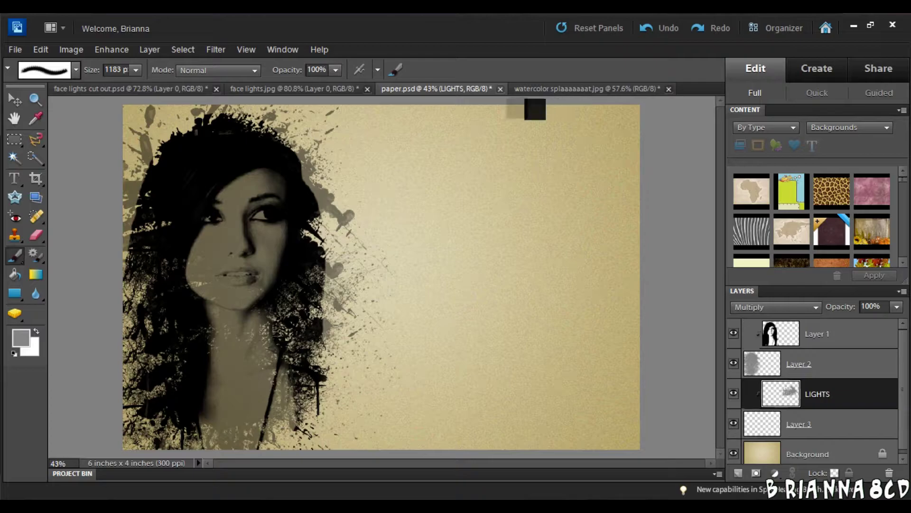
{"action": "left_click", "coordinate": [856, 424]}
{"action": "left_click", "coordinate": [376, 135]}
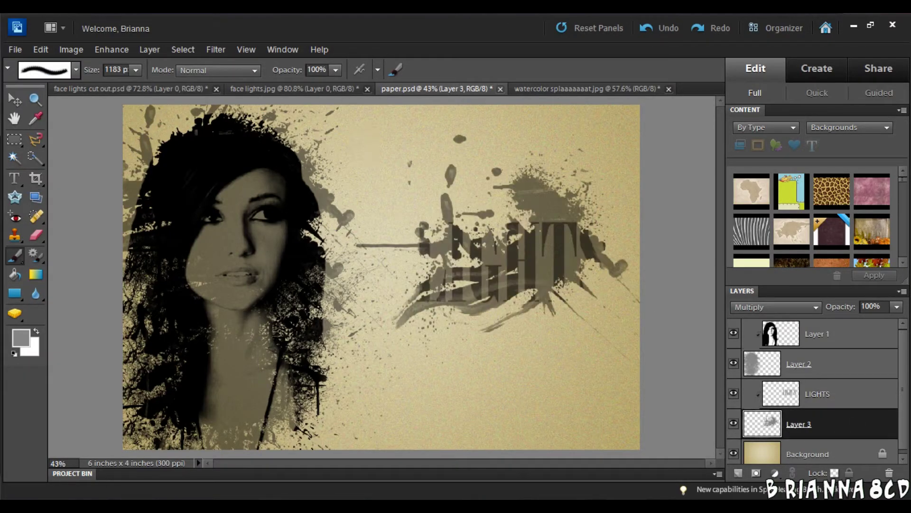
Step: Stamp a 1167 px splatter over LIGHT, then 741 px splatters around the T
{"action": "left_click", "coordinate": [76, 70]}
{"action": "double_click", "coordinate": [329, 137]}
{"action": "left_click", "coordinate": [494, 280]}
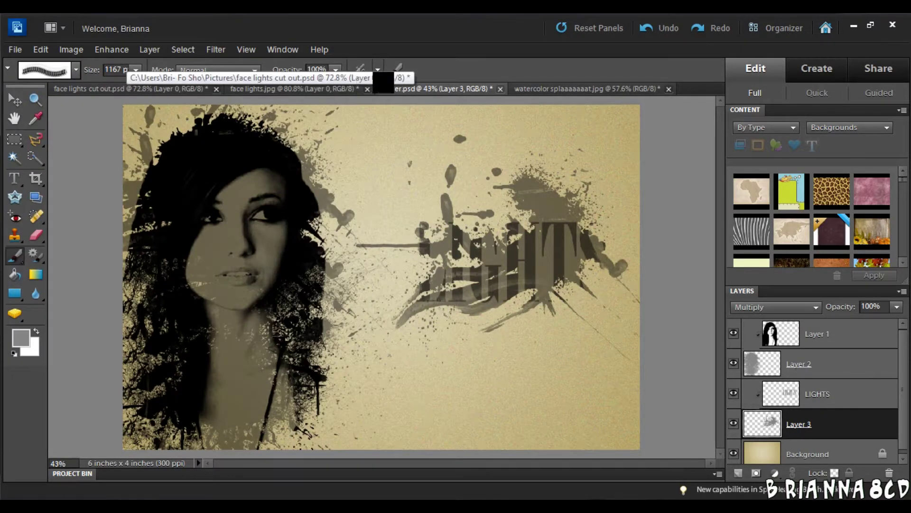
{"action": "left_click", "coordinate": [76, 70]}
{"action": "double_click", "coordinate": [116, 135]}
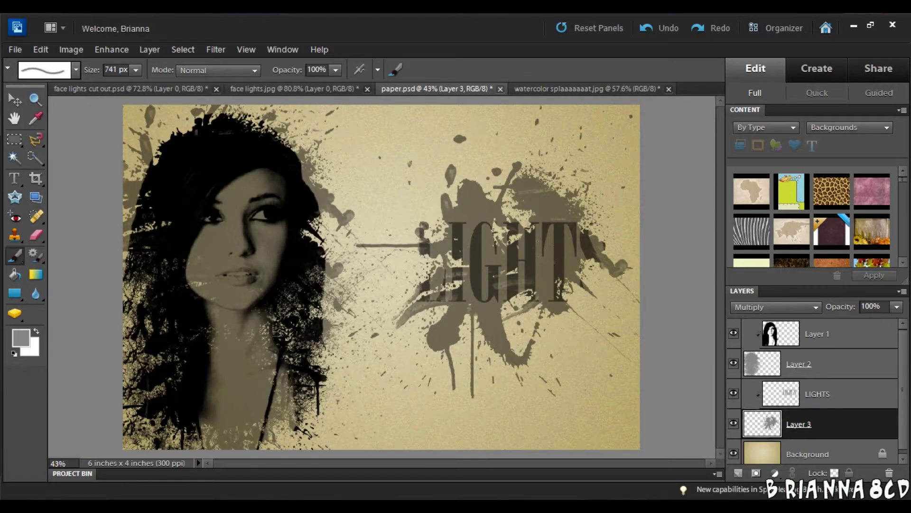
{"action": "left_click", "coordinate": [595, 280]}
{"action": "left_click", "coordinate": [615, 241]}
{"action": "left_click", "coordinate": [577, 295]}
{"action": "left_click", "coordinate": [525, 305]}
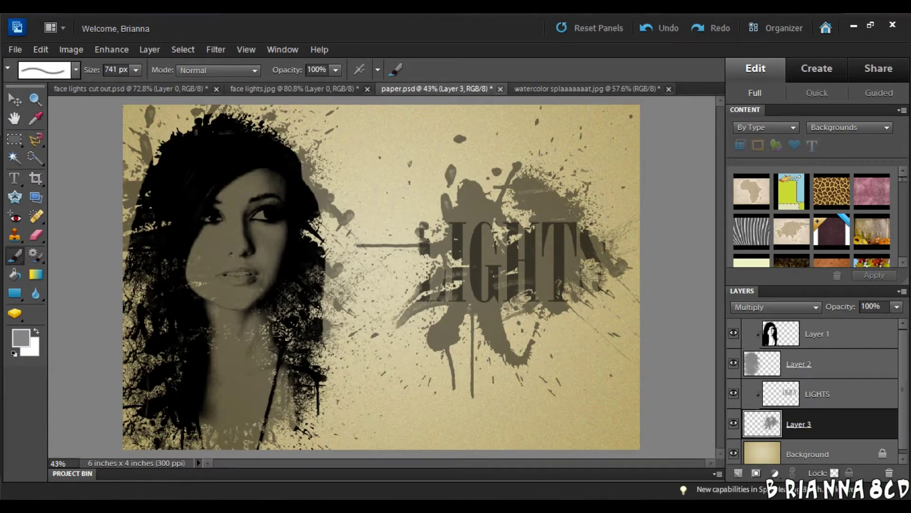
Step: Stamp more splatters over the left letters and on the right to reveal the S
{"action": "left_click", "coordinate": [423, 220]}
{"action": "left_click", "coordinate": [417, 264]}
{"action": "left_click", "coordinate": [458, 258]}
{"action": "left_click", "coordinate": [510, 228]}
{"action": "left_click", "coordinate": [605, 226]}
{"action": "left_click", "coordinate": [601, 235]}
{"action": "left_click", "coordinate": [599, 269]}
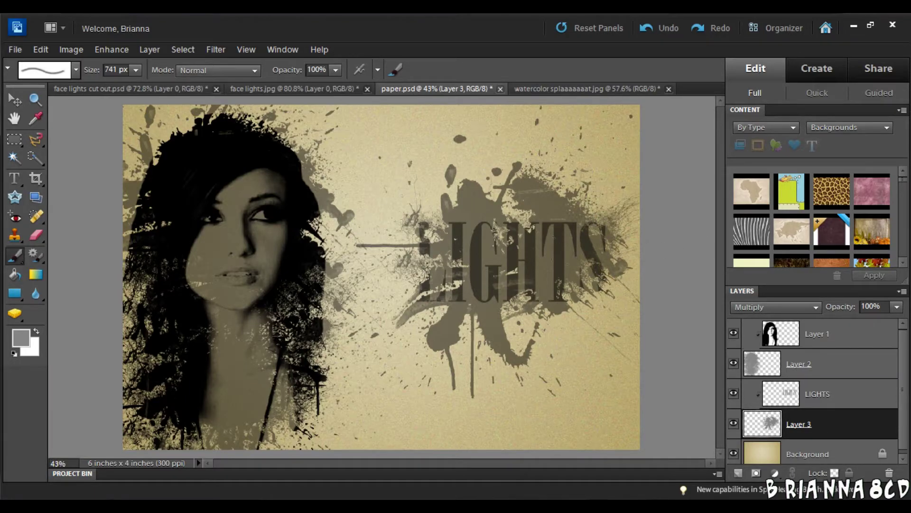
Step: Fill in splatters at the lower right, around the G and at the bottom of the L
{"action": "left_click", "coordinate": [601, 293]}
{"action": "left_click", "coordinate": [582, 301]}
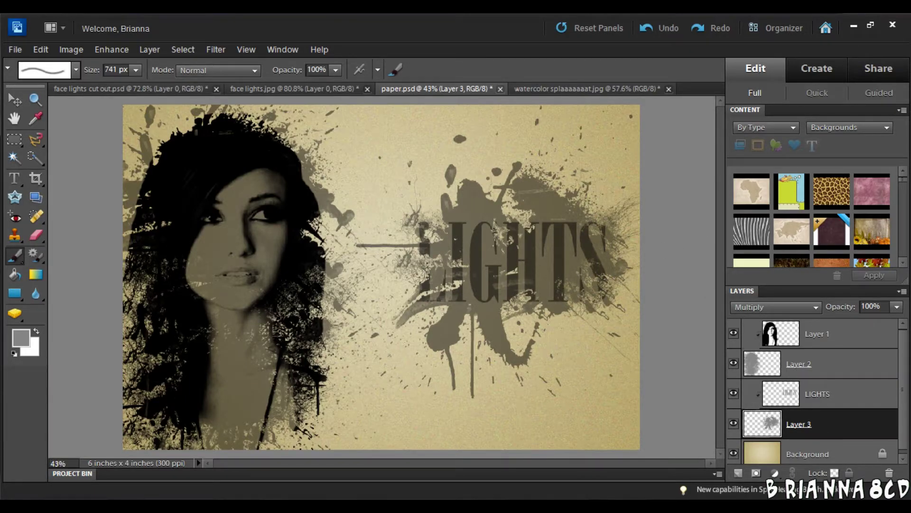
{"action": "left_click", "coordinate": [516, 307]}
{"action": "left_click", "coordinate": [512, 270]}
{"action": "left_click", "coordinate": [519, 212]}
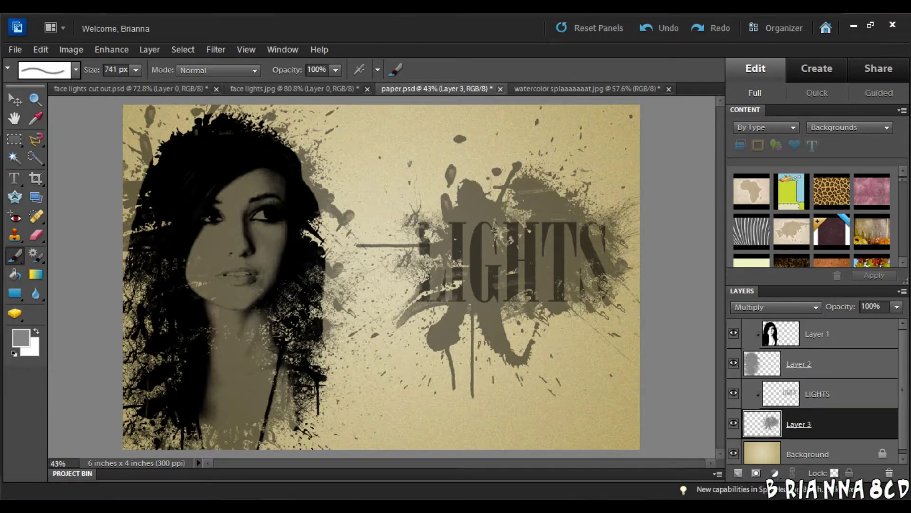
{"action": "left_click", "coordinate": [418, 278]}
Step: Try out the 849 px, 742 px and 1152 px splatter brushes from the brush picker
{"action": "left_click", "coordinate": [76, 70]}
{"action": "double_click", "coordinate": [330, 138]}
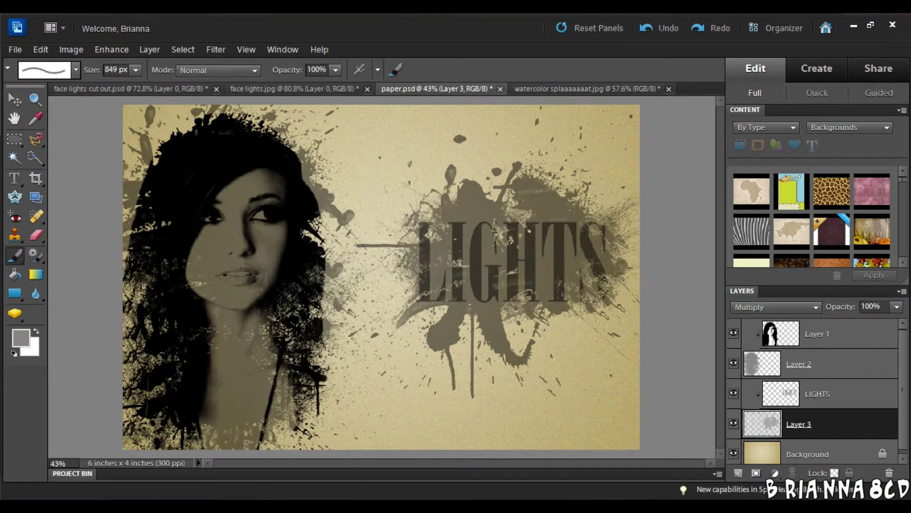
{"action": "left_click", "coordinate": [76, 70]}
{"action": "double_click", "coordinate": [383, 148]}
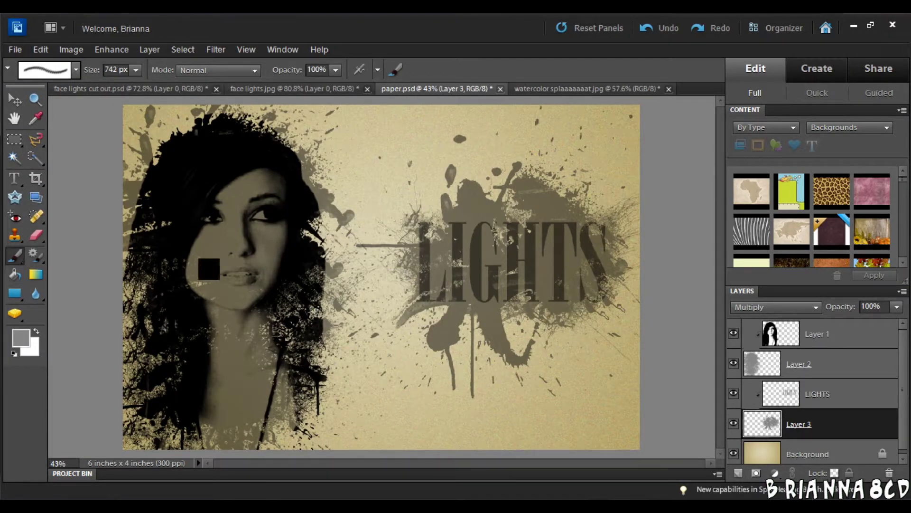
{"action": "left_click", "coordinate": [75, 70]}
{"action": "left_click", "coordinate": [31, 137]}
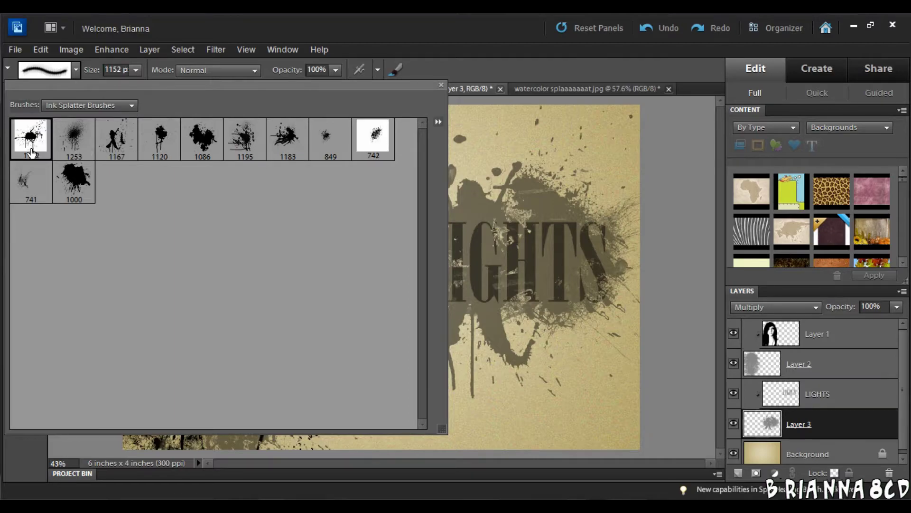
{"action": "left_click", "coordinate": [7, 152]}
{"action": "left_click", "coordinate": [7, 292]}
{"action": "left_click", "coordinate": [75, 70]}
{"action": "double_click", "coordinate": [37, 139]}
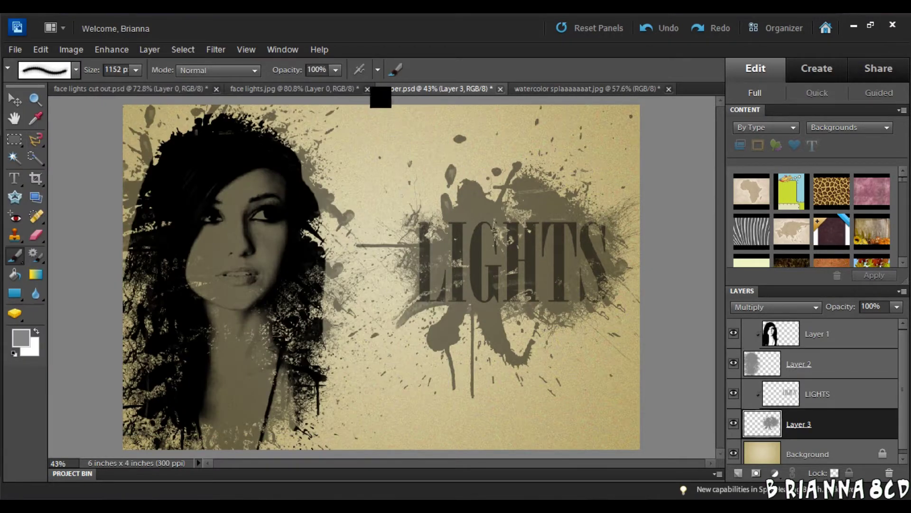
Step: Undo the last stray splatter, shrink the brush and pick a different splatter shape
{"action": "key", "text": "ctrl+z"}
{"action": "left_click_drag", "start_coordinate": [136, 70], "coordinate": [130, 84]}
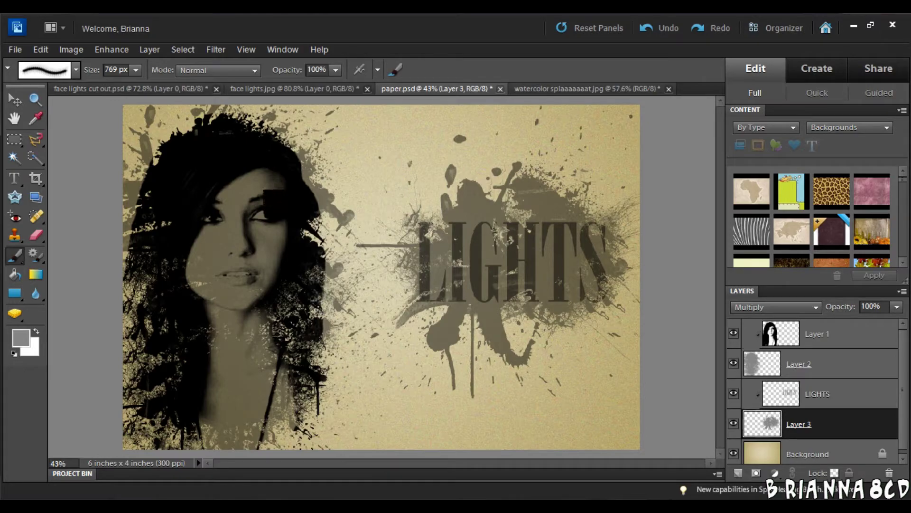
{"action": "double_click", "coordinate": [181, 158]}
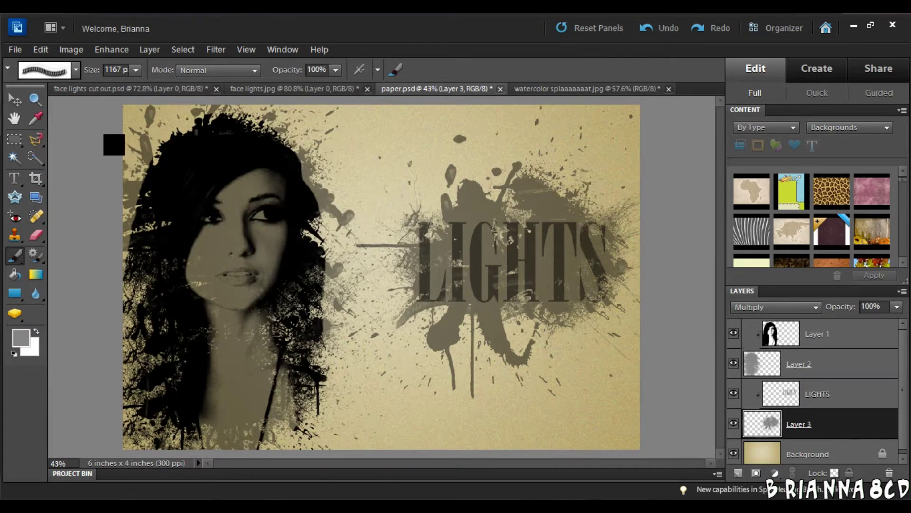
{"action": "left_click", "coordinate": [76, 70]}
{"action": "double_click", "coordinate": [285, 137]}
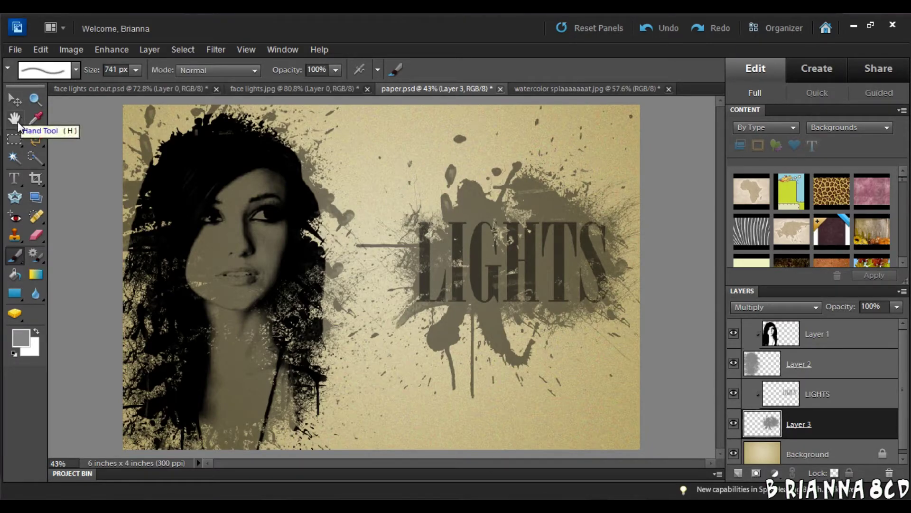
Step: Add a new layer above the tan Background and draw a text box at the lower right
{"action": "scroll", "coordinate": [901, 386], "scroll_direction": "down", "scroll_amount": 1}
{"action": "left_click", "coordinate": [843, 446]}
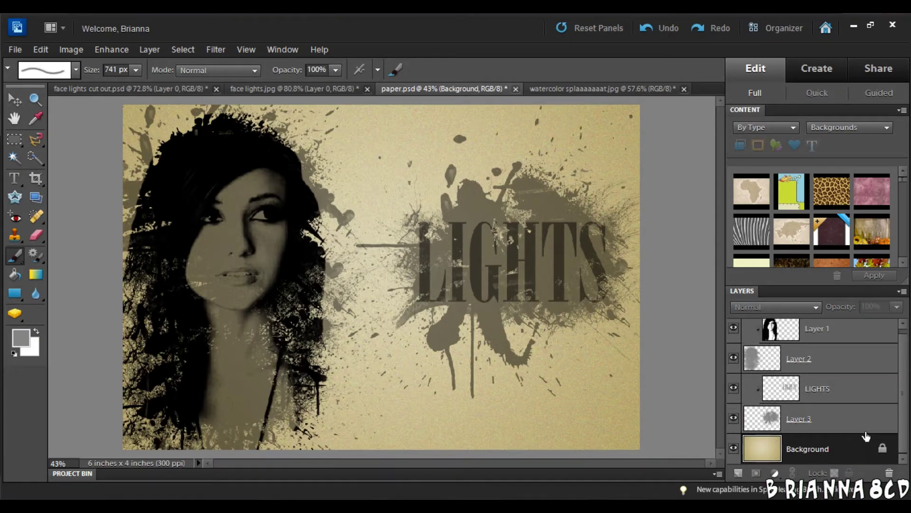
{"action": "left_click", "coordinate": [739, 474]}
{"action": "scroll", "coordinate": [908, 454], "scroll_direction": "down", "scroll_amount": 1}
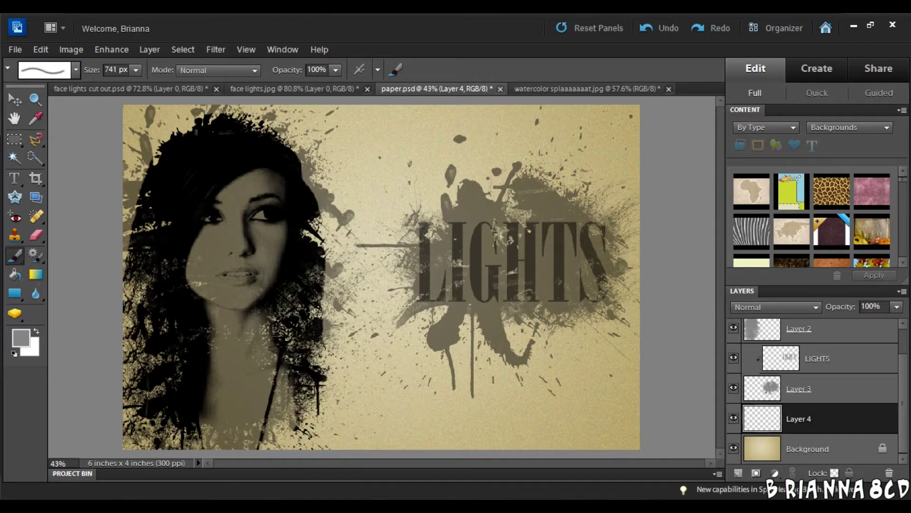
{"action": "left_click", "coordinate": [14, 180]}
{"action": "left_click_drag", "start_coordinate": [432, 393], "coordinate": [635, 448]}
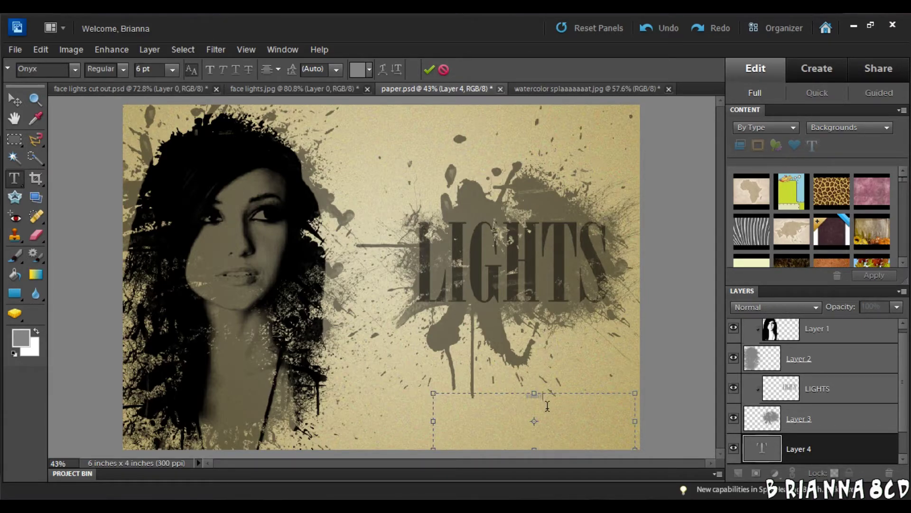
Step: Format the handle text as Roof runners active, 18 pt, left-aligned, and commit it
{"action": "key", "text": "ctrl+a"}
{"action": "left_click", "coordinate": [173, 70]}
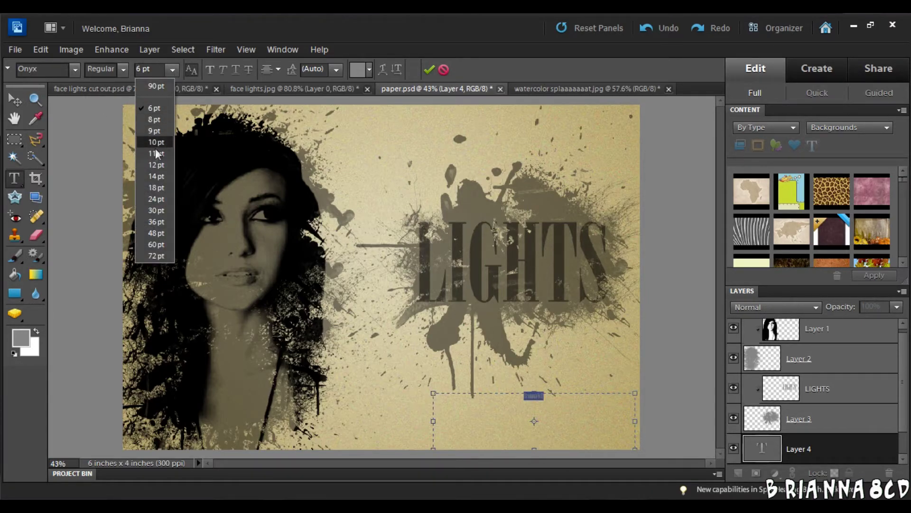
{"action": "left_click", "coordinate": [155, 159]}
{"action": "left_click", "coordinate": [173, 70]}
{"action": "left_click", "coordinate": [151, 194]}
{"action": "left_click", "coordinate": [75, 69]}
{"action": "left_click", "coordinate": [72, 235]}
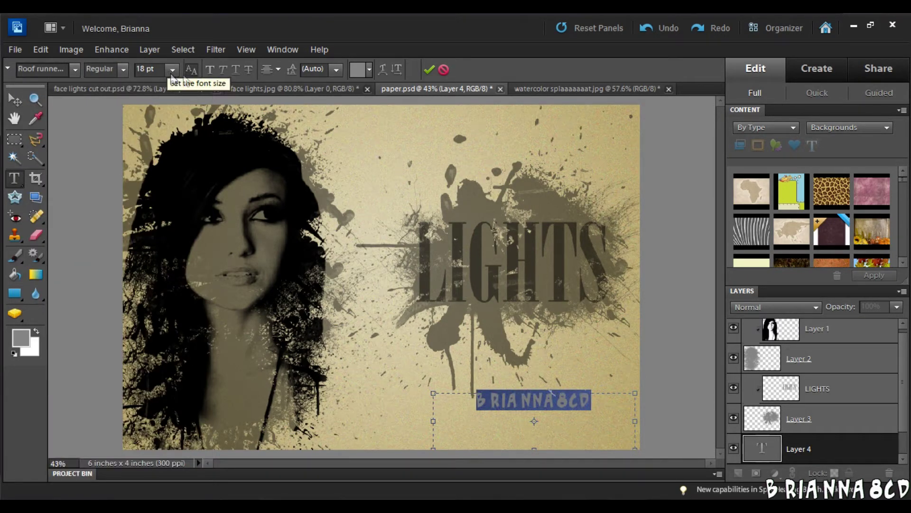
{"action": "left_click", "coordinate": [278, 69]}
{"action": "left_click", "coordinate": [285, 83]}
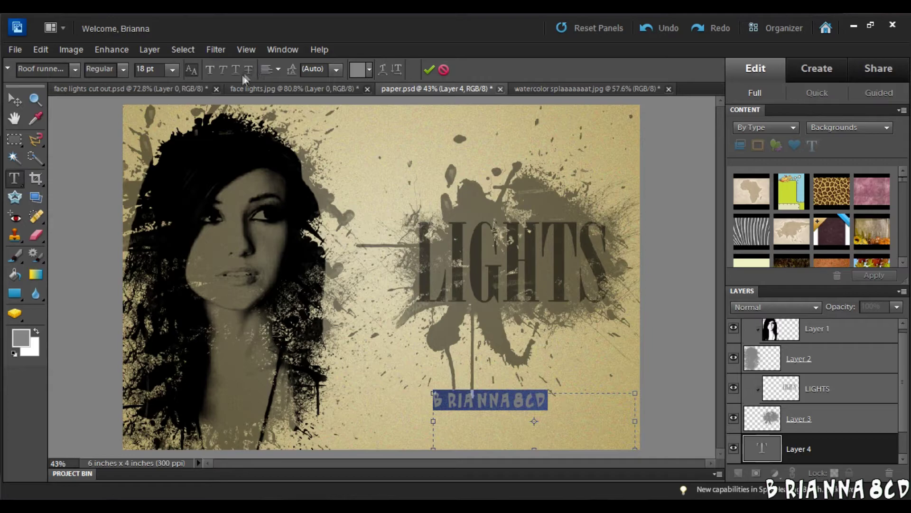
{"action": "left_click", "coordinate": [336, 70]}
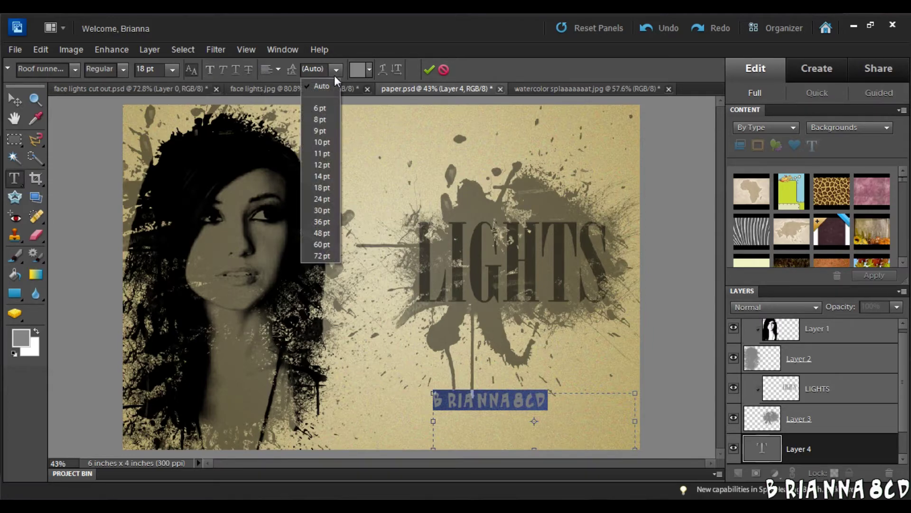
{"action": "left_click", "coordinate": [525, 398]}
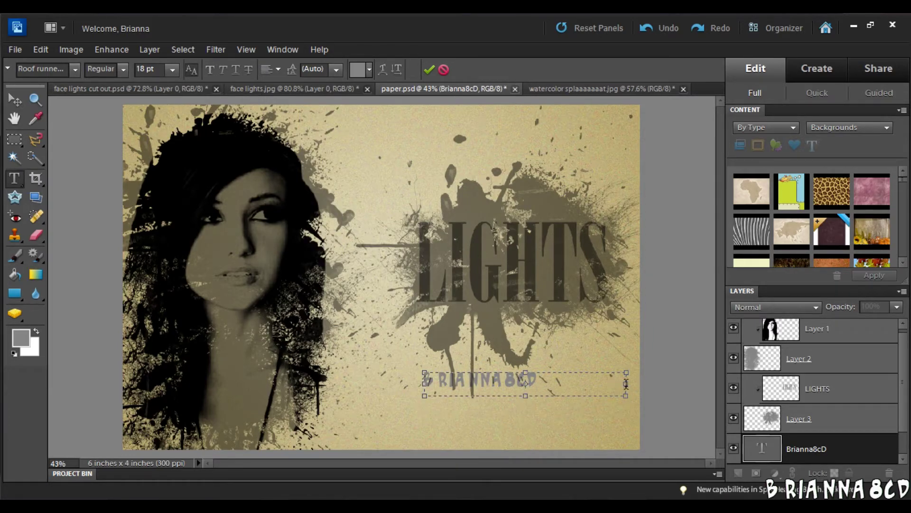
Step: Resize and move the watermark box lower right, and set the @ character in Tahoma
{"action": "left_click_drag", "start_coordinate": [627, 400], "coordinate": [544, 401]}
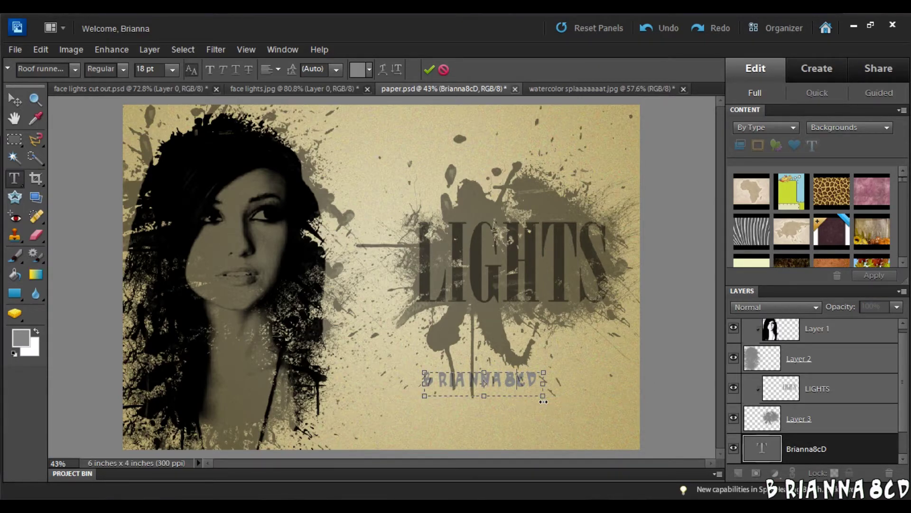
{"action": "mouse_move", "coordinate": [489, 357]}
{"action": "left_mouse_down"}
{"action": "mouse_move", "coordinate": [587, 416]}
{"action": "mouse_move", "coordinate": [558, 380]}
{"action": "left_mouse_up"}
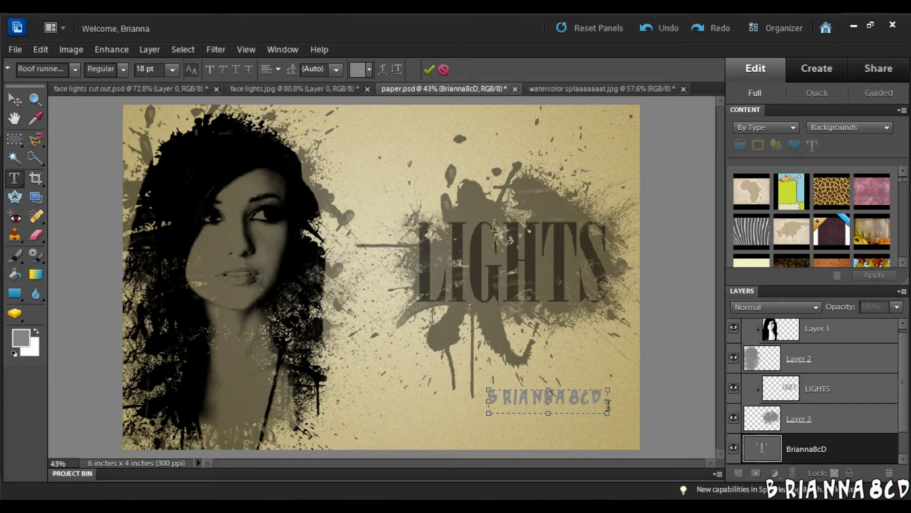
{"action": "left_click_drag", "start_coordinate": [611, 416], "coordinate": [628, 415]}
{"action": "left_click", "coordinate": [502, 400]}
{"action": "left_click_drag", "start_coordinate": [509, 399], "coordinate": [488, 398]}
{"action": "left_click", "coordinate": [75, 69]}
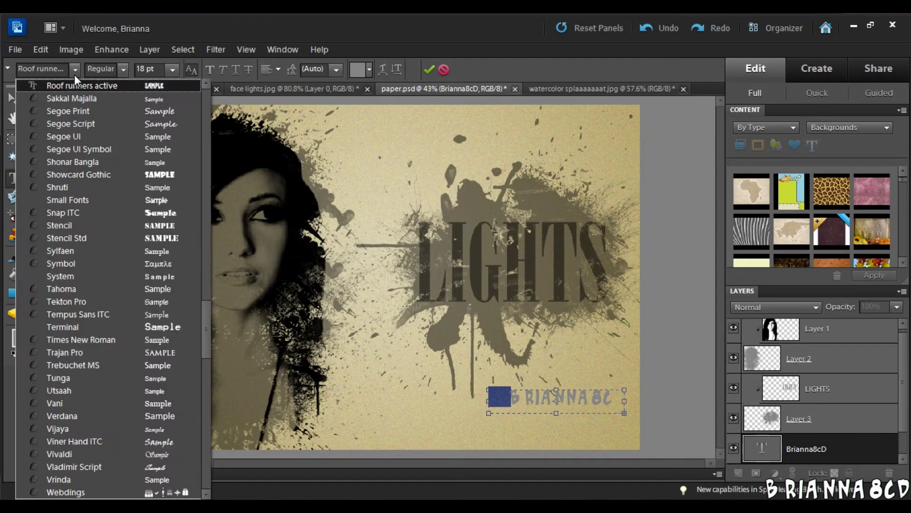
{"action": "left_click", "coordinate": [90, 288]}
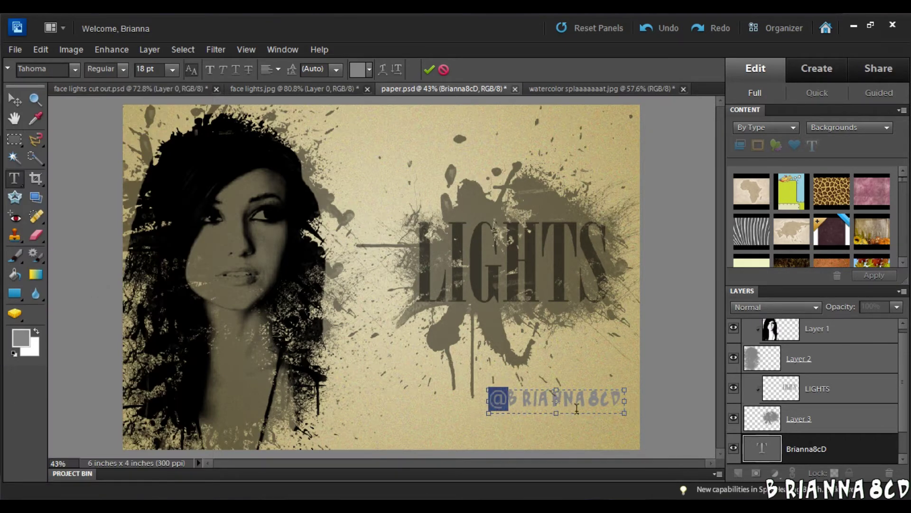
Step: Widen the box so the last letter shows, move it into the corner, and commit
{"action": "left_click", "coordinate": [516, 399]}
{"action": "left_click", "coordinate": [621, 415], "text": "shift"}
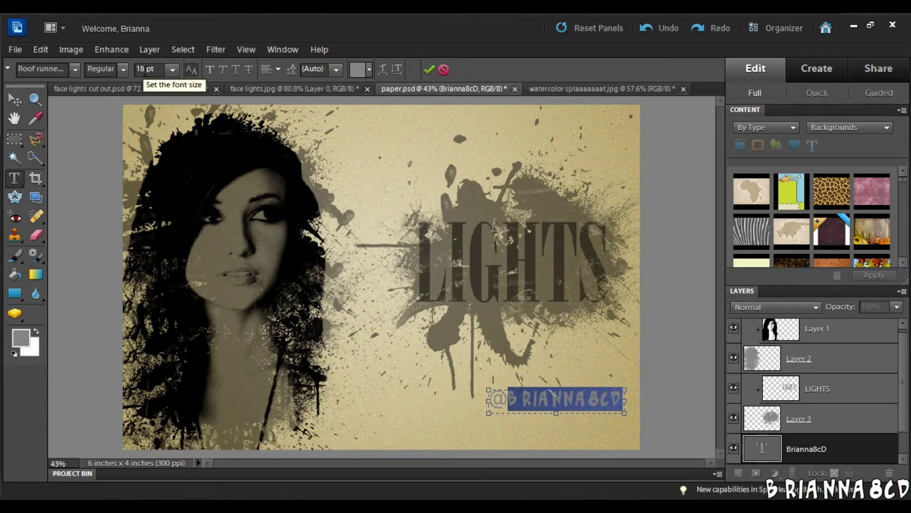
{"action": "scroll", "coordinate": [145, 71], "scroll_direction": "up", "scroll_amount": 1}
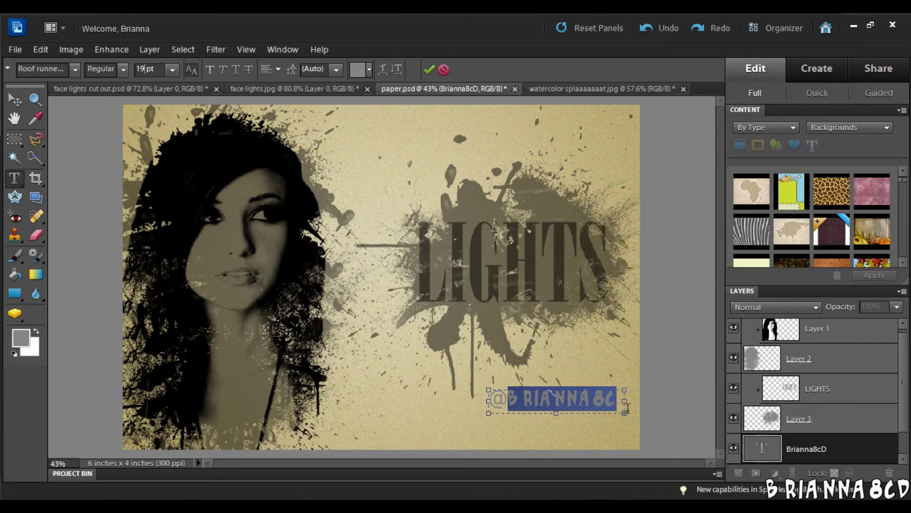
{"action": "left_click_drag", "start_coordinate": [624, 404], "coordinate": [634, 418]}
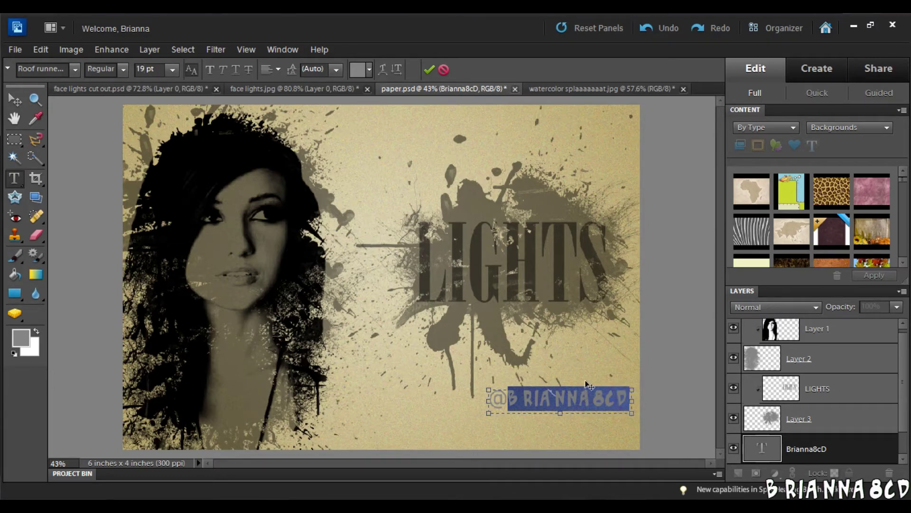
{"action": "left_click_drag", "start_coordinate": [588, 384], "coordinate": [596, 421]}
{"action": "key", "text": "ctrl+Return"}
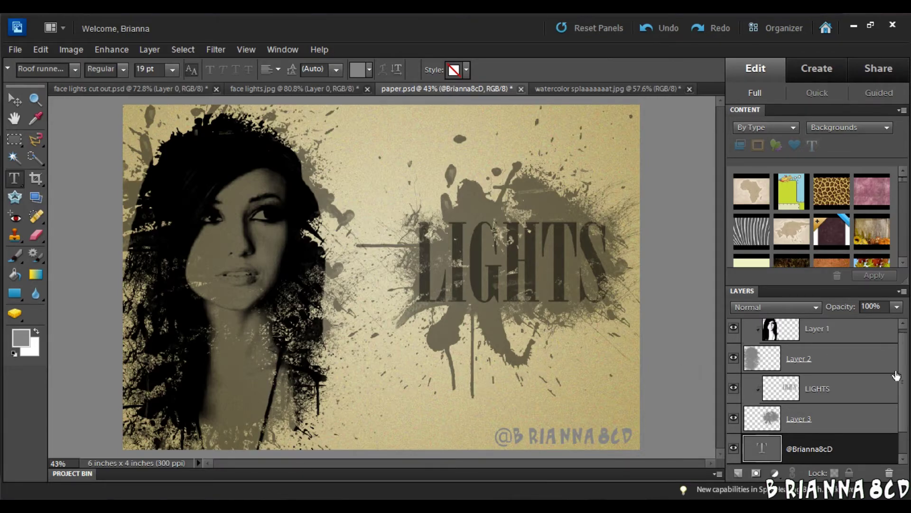
Step: Add a new empty layer, then undo a mistaken clipping of the watermark
{"action": "scroll", "coordinate": [904, 453], "scroll_direction": "down", "scroll_amount": 1}
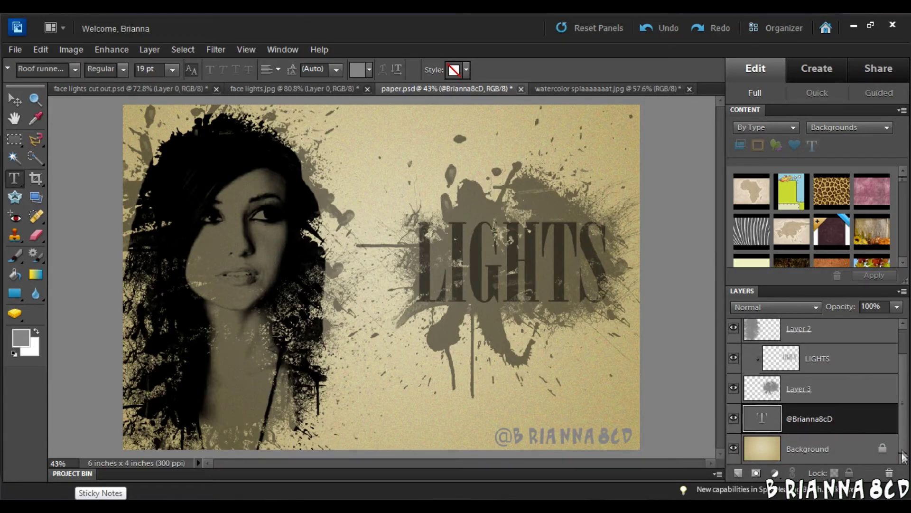
{"action": "left_click", "coordinate": [790, 453]}
{"action": "left_click", "coordinate": [738, 472]}
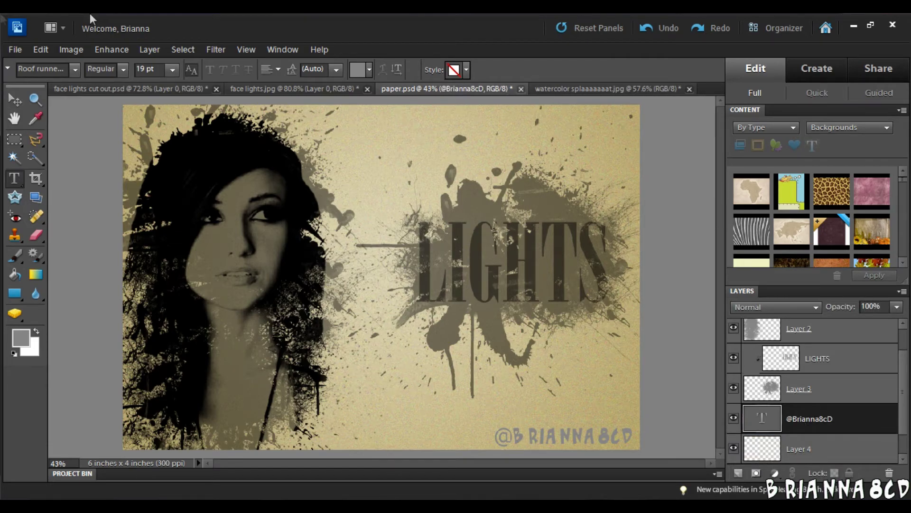
{"action": "left_click", "coordinate": [150, 49]}
{"action": "left_click", "coordinate": [203, 256]}
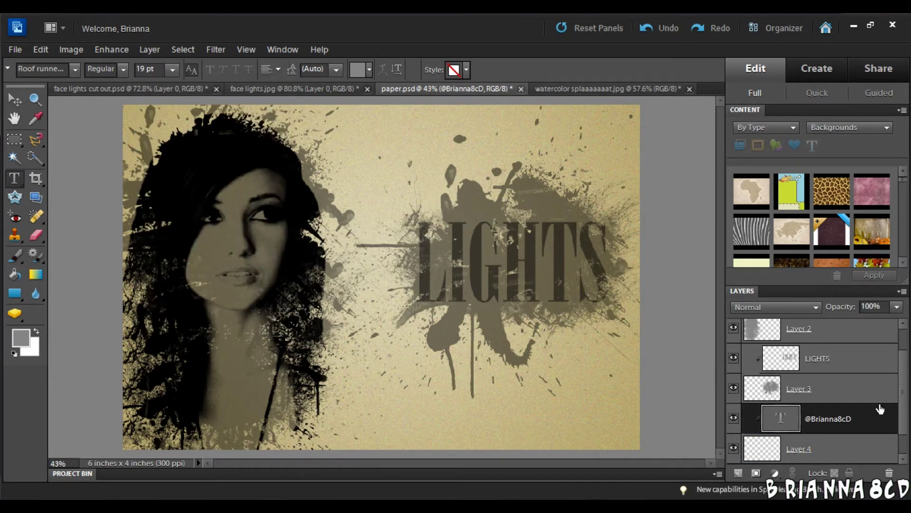
{"action": "scroll", "coordinate": [906, 401], "scroll_direction": "down", "scroll_amount": 1}
{"action": "key", "text": "ctrl+z"}
Step: Set the watermark text to Multiply and clip it to the empty layer beneath
{"action": "left_click", "coordinate": [881, 418]}
{"action": "key", "text": "b"}
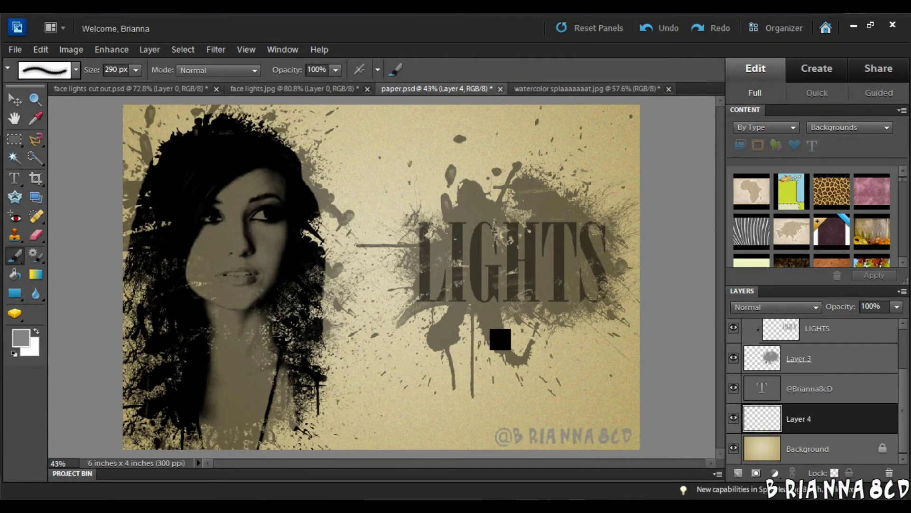
{"action": "left_click", "coordinate": [827, 388]}
{"action": "left_click", "coordinate": [795, 307]}
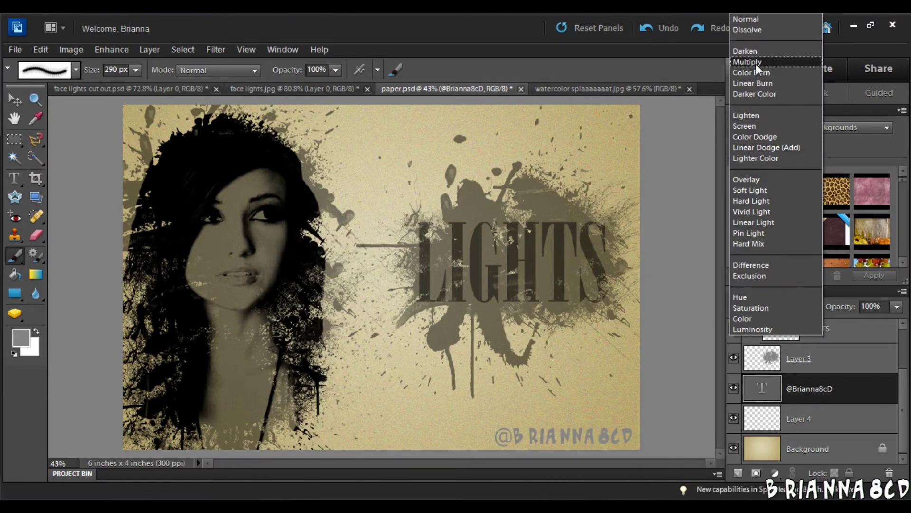
{"action": "left_click", "coordinate": [760, 64]}
{"action": "left_click", "coordinate": [150, 49]}
{"action": "left_click", "coordinate": [190, 259]}
Step: Paint splatter strokes on the empty layer to reveal the watermark letters and the @
{"action": "left_click", "coordinate": [867, 429]}
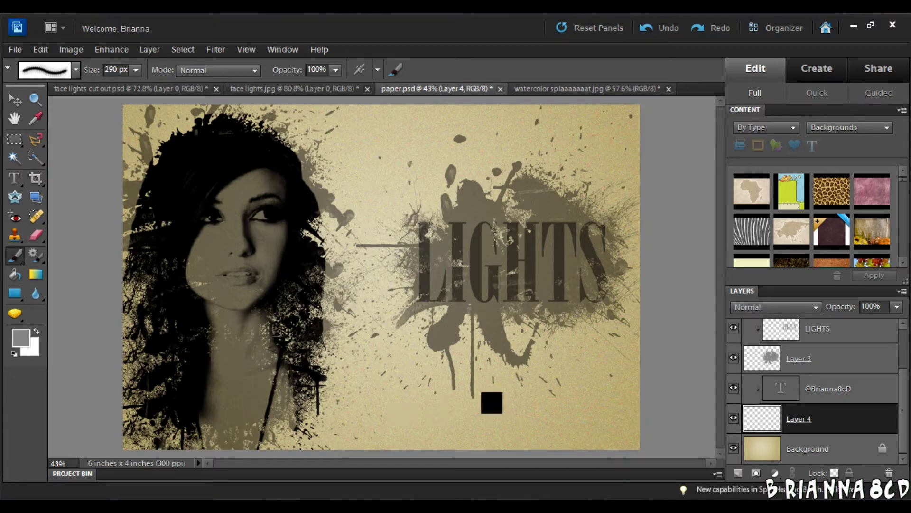
{"action": "left_click", "coordinate": [515, 427]}
{"action": "left_click", "coordinate": [76, 70]}
{"action": "double_click", "coordinate": [110, 130]}
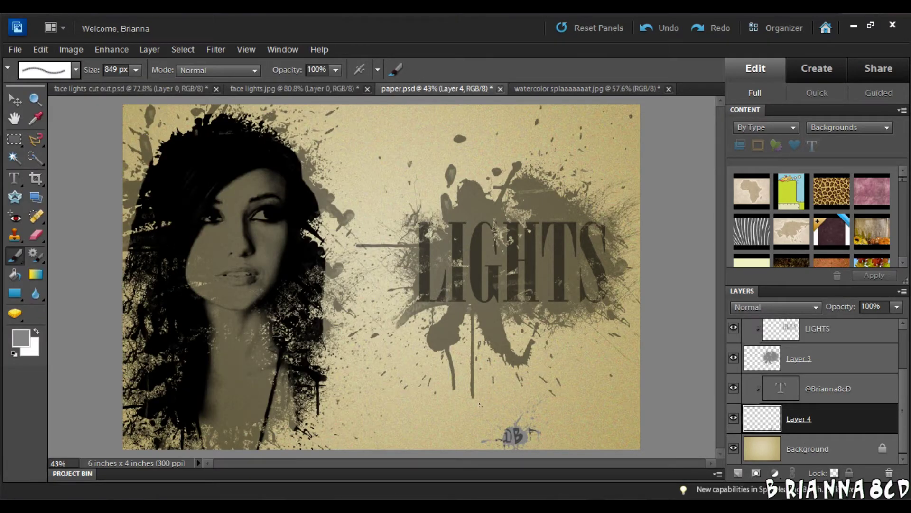
{"action": "left_click_drag", "start_coordinate": [479, 405], "coordinate": [693, 489]}
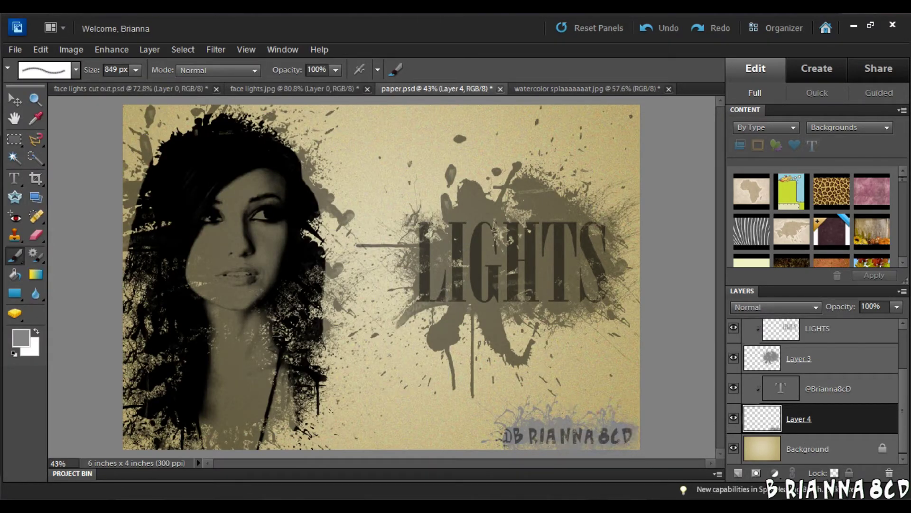
{"action": "key", "text": "bracketleft"}
{"action": "left_click_drag", "start_coordinate": [489, 424], "coordinate": [498, 439]}
Step: Undo the recent stray watermark strokes, then redo the wanted ones with Ctrl+Y
{"action": "key", "text": "z"}
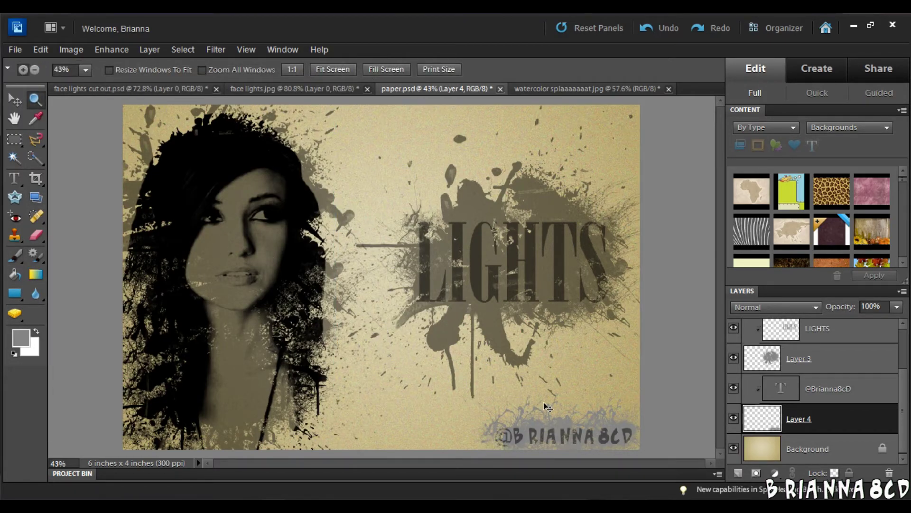
{"action": "key", "text": "ctrl+z"}
{"action": "key", "text": "ctrl+z"}
{"action": "key", "text": "ctrl+z"}
{"action": "left_click", "coordinate": [14, 255]}
{"action": "key", "text": "ctrl+y"}
{"action": "key", "text": "ctrl+y"}
{"action": "key", "text": "ctrl+y"}
{"action": "key", "text": "ctrl+y"}
{"action": "key", "text": "ctrl+y"}
{"action": "key", "text": "ctrl+y"}
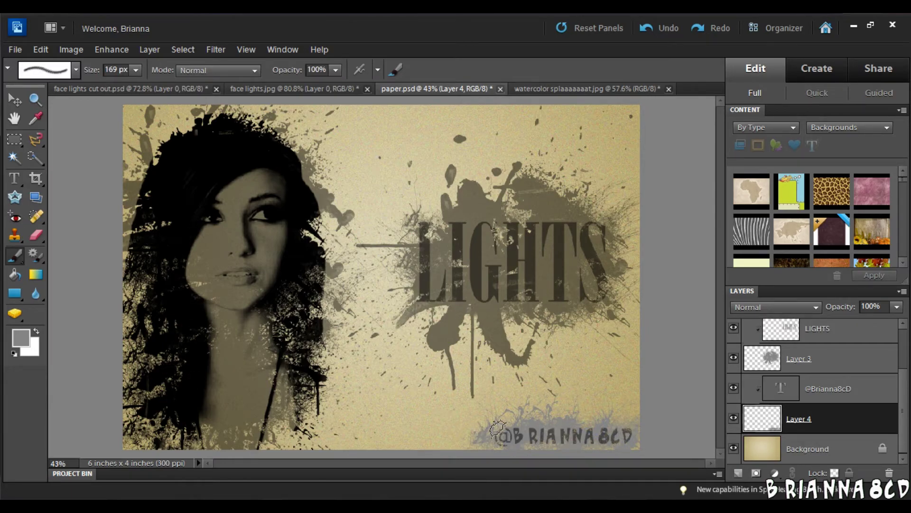